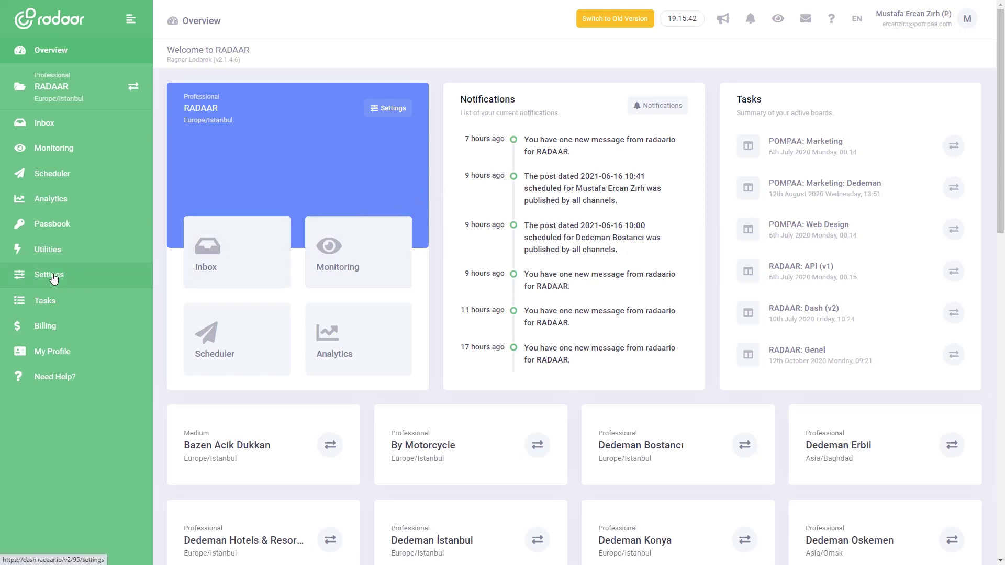
In workspace settings, view the connected social channels and the connectable channel types
left_click(54, 278)
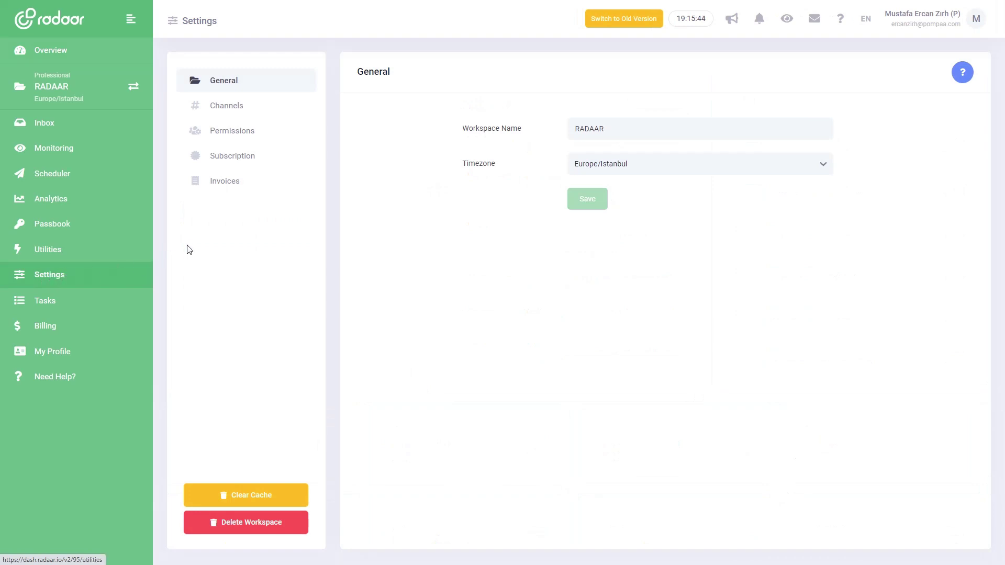
left_click(248, 112)
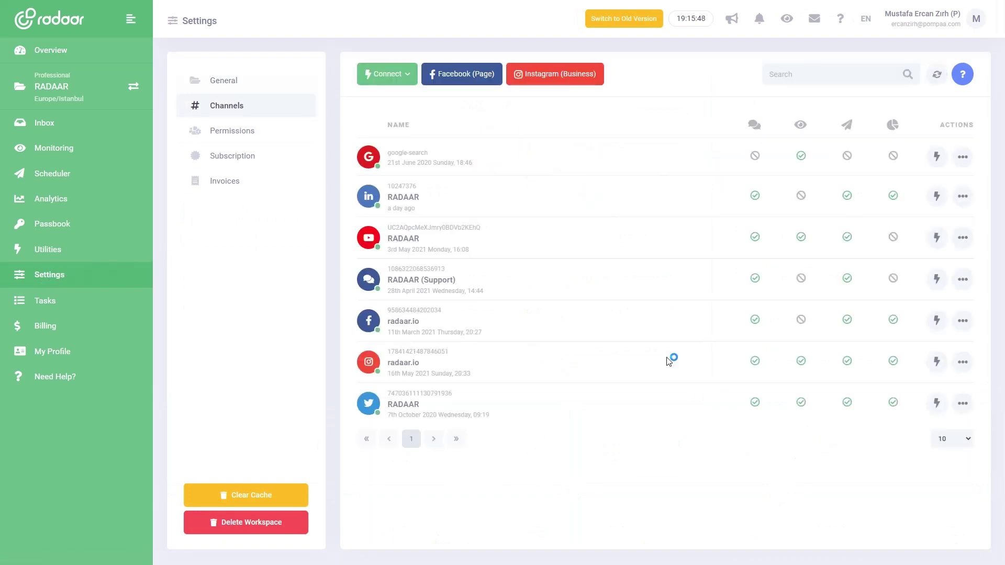
left_click(402, 81)
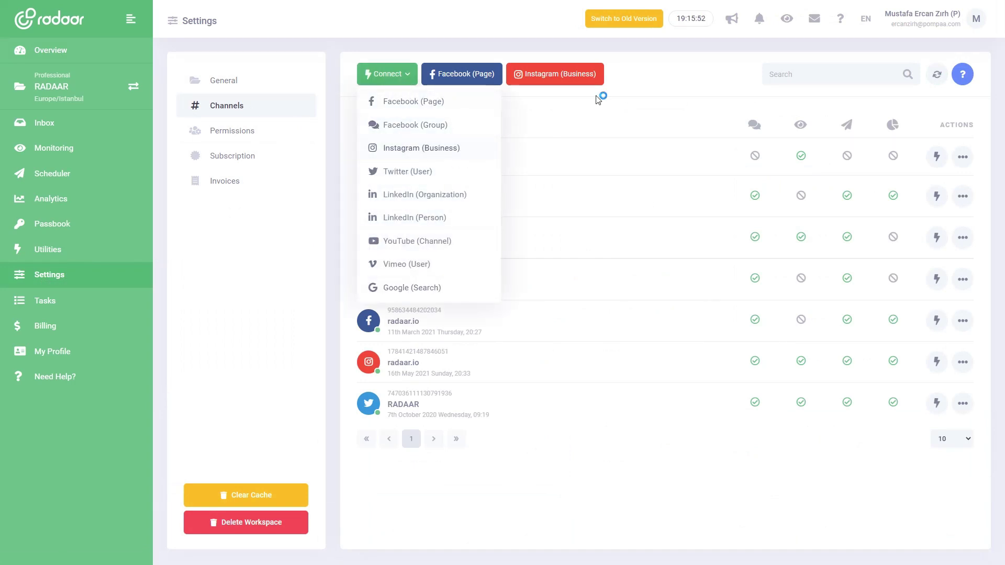
left_click(636, 85)
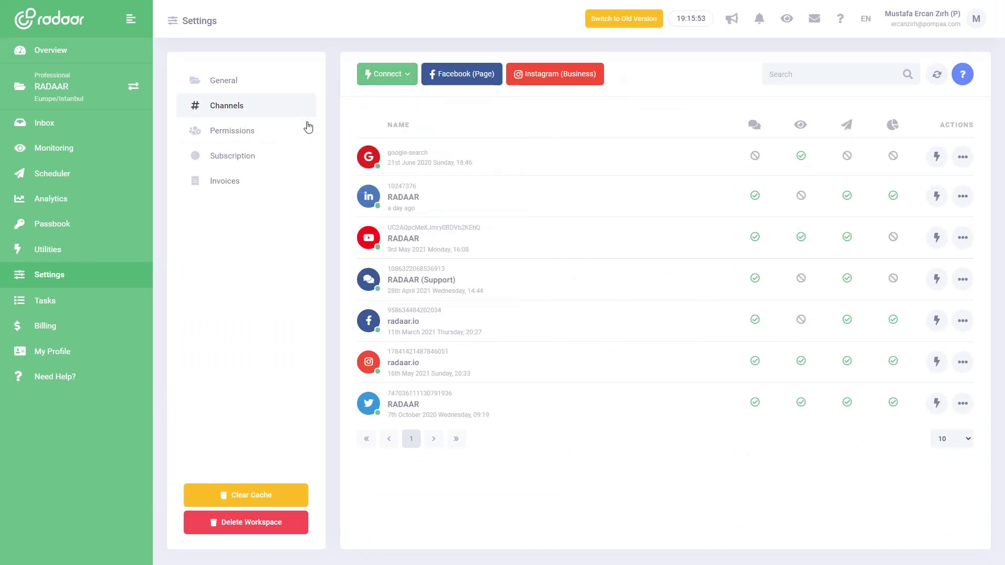
Show the team members' permissions table and dismiss the teammate invitation unsent
left_click(249, 132)
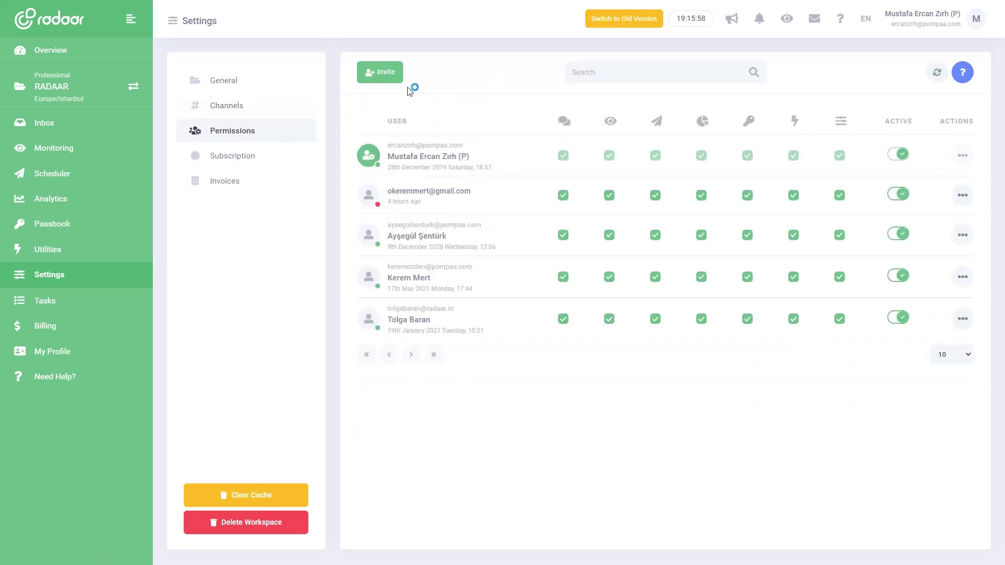
left_click(392, 81)
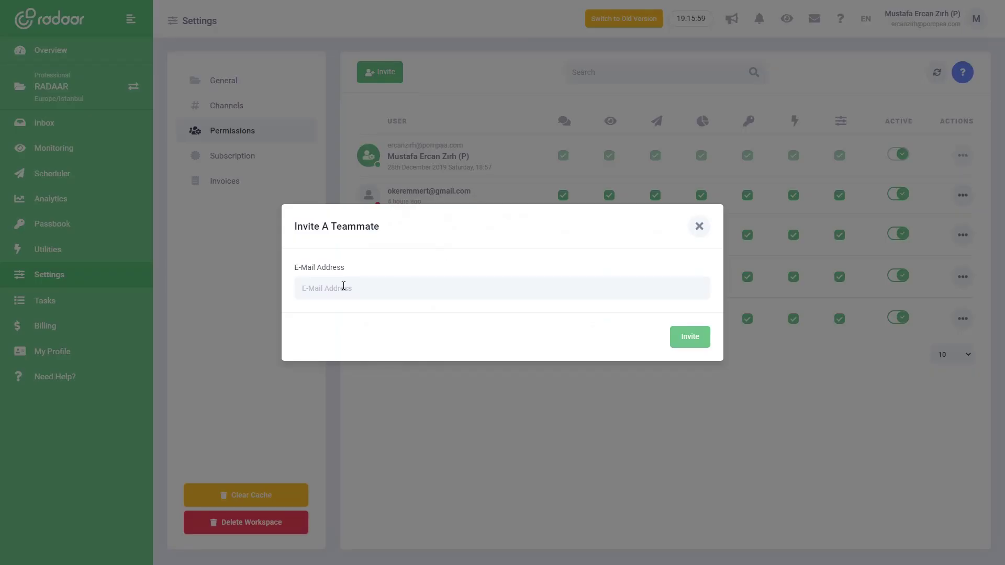
left_click(700, 226)
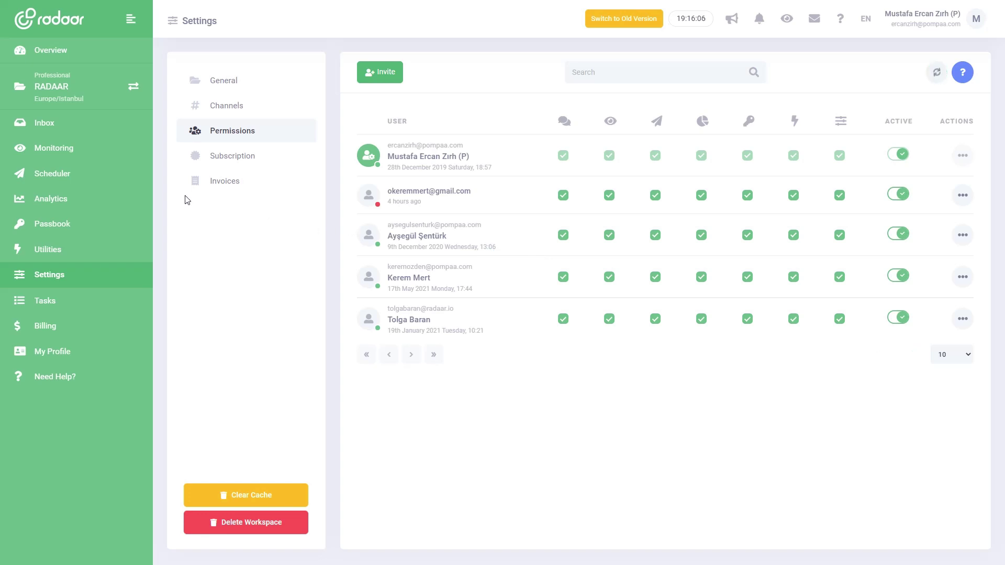
Draft a Thanks quick reply to the AppSumo Marketplace comment in the Inbox, then close it
left_click(75, 124)
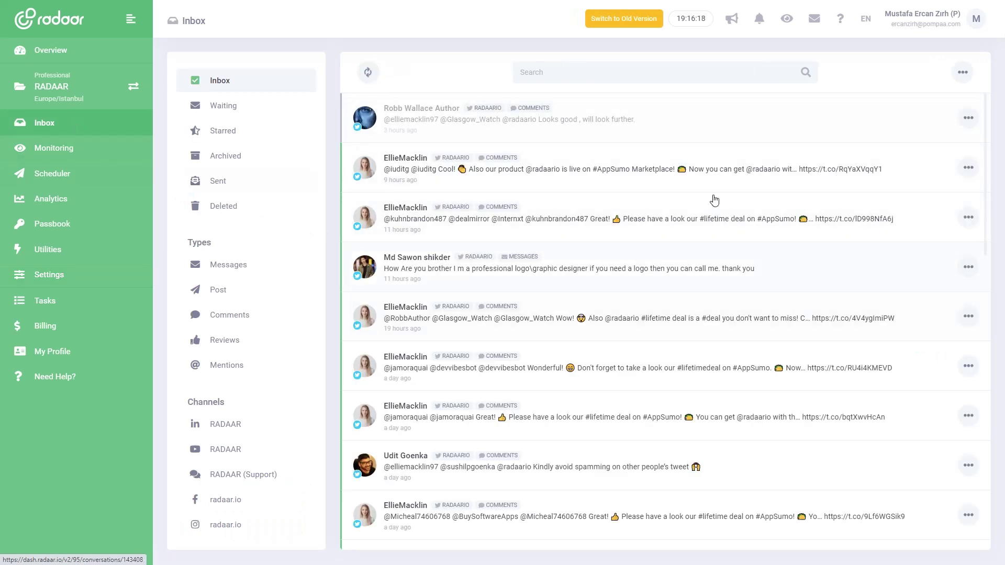
left_click(562, 175)
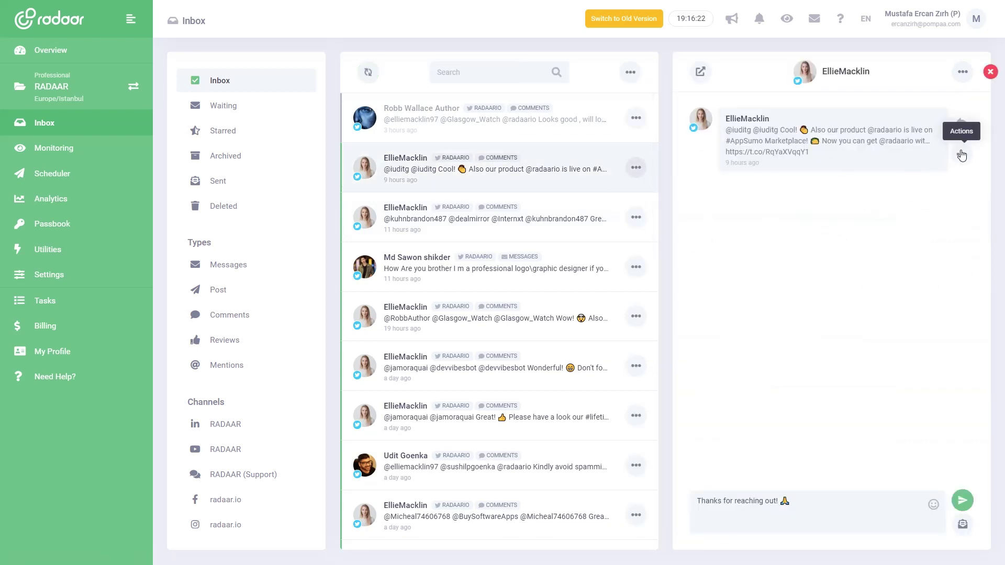
left_click(962, 155)
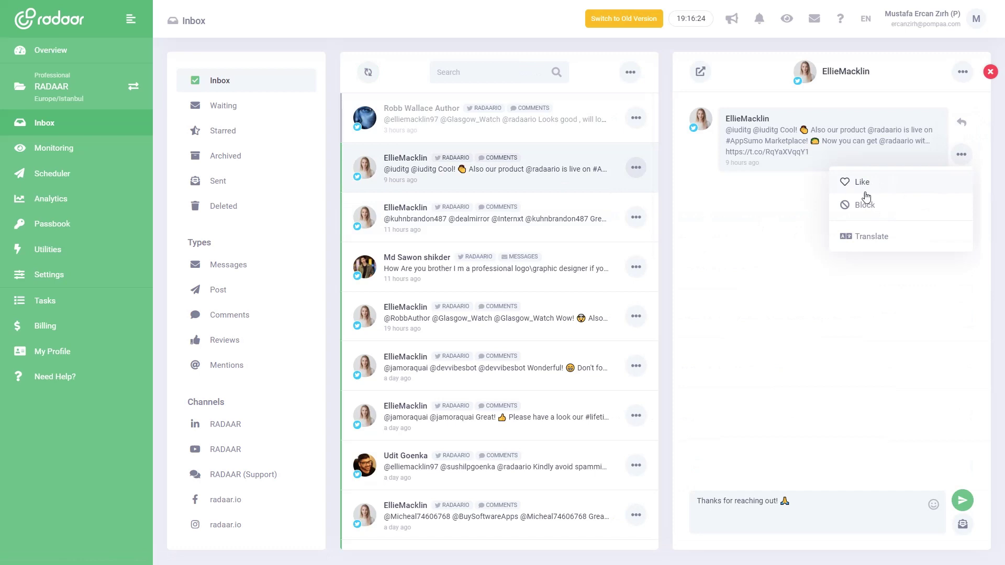
left_click_drag(809, 499, 699, 501)
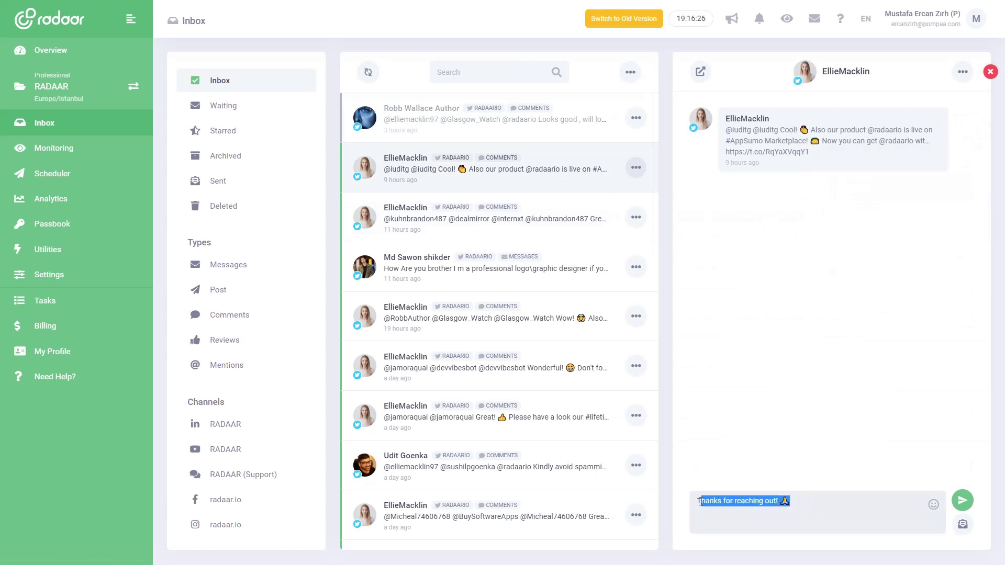
type("hello")
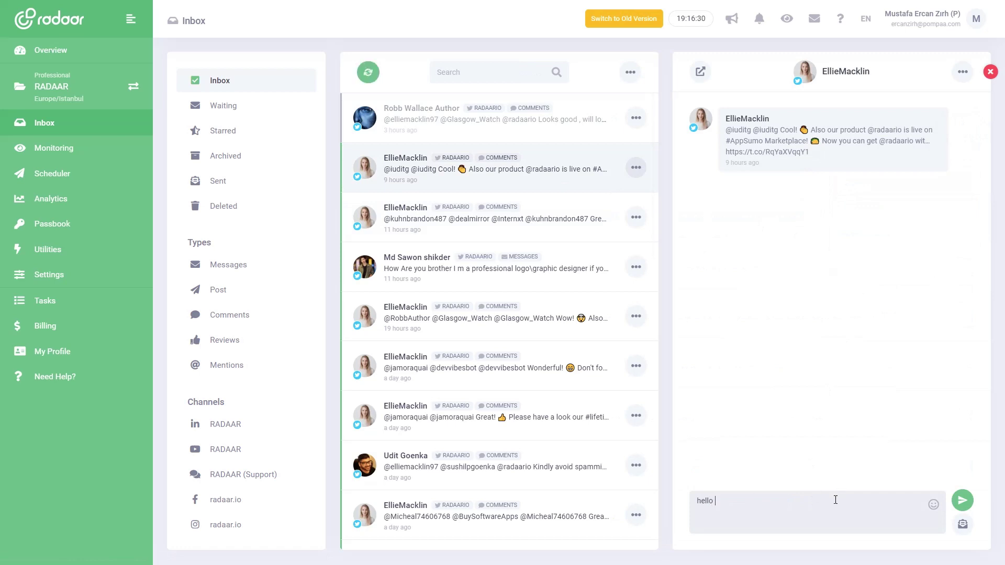
left_click(963, 525)
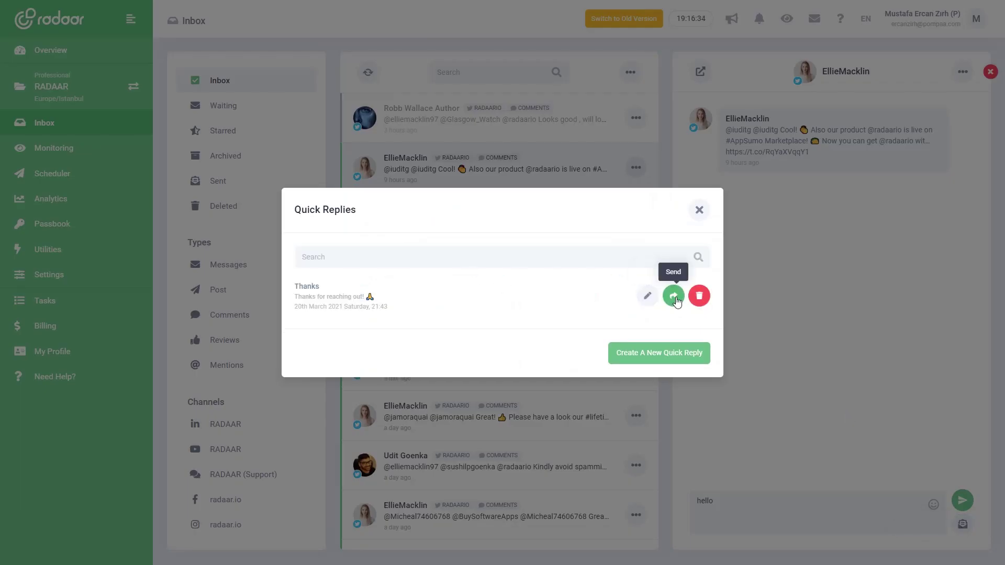
left_click(676, 301)
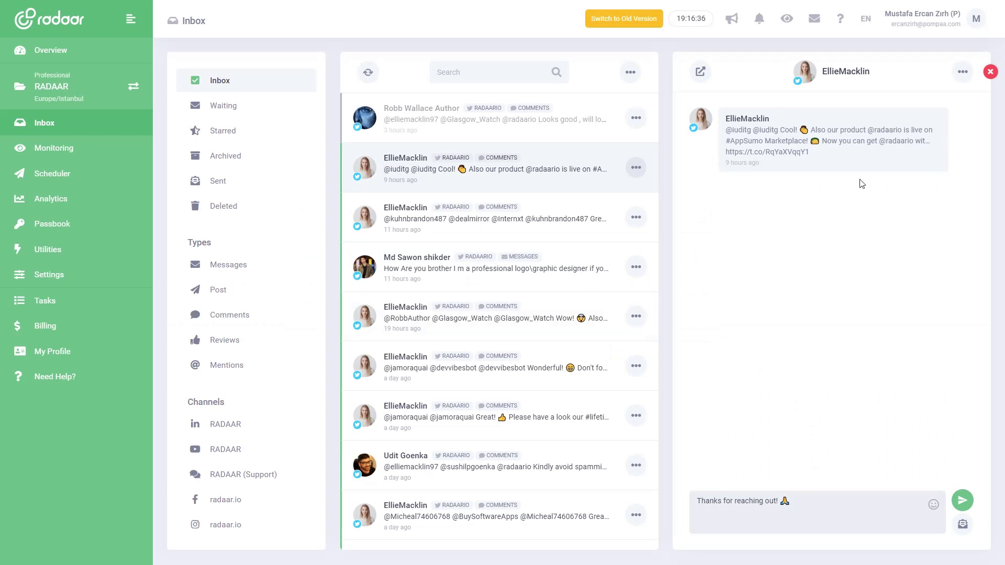
left_click(990, 72)
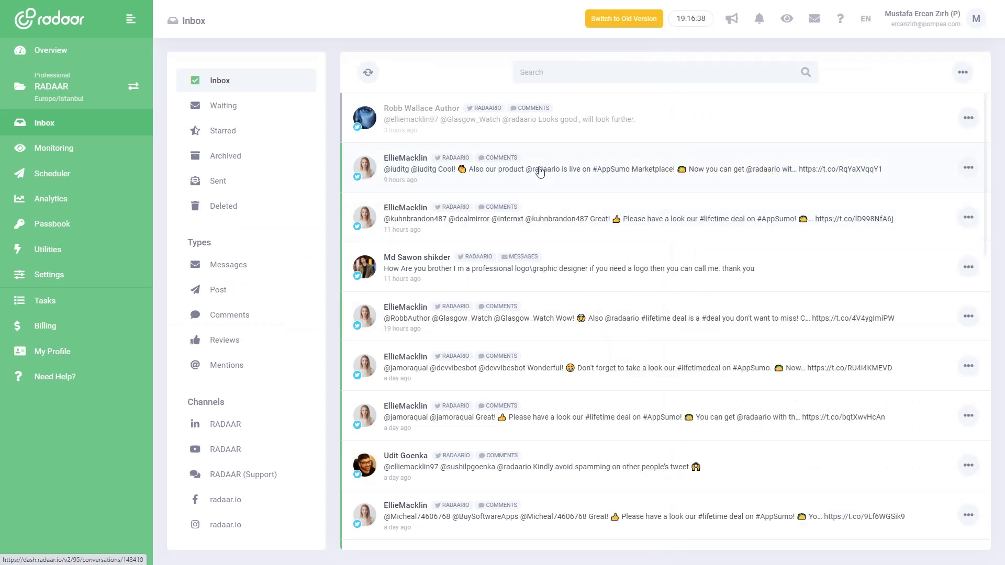
Glance at the logo designer's direct message, then filter the Inbox to the Facebook source
left_click(464, 273)
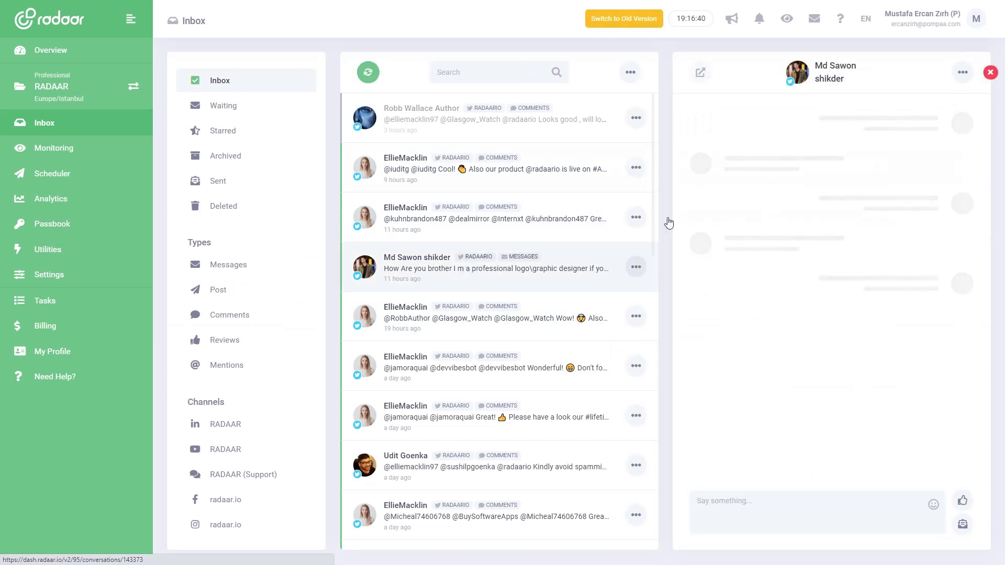
left_click(990, 72)
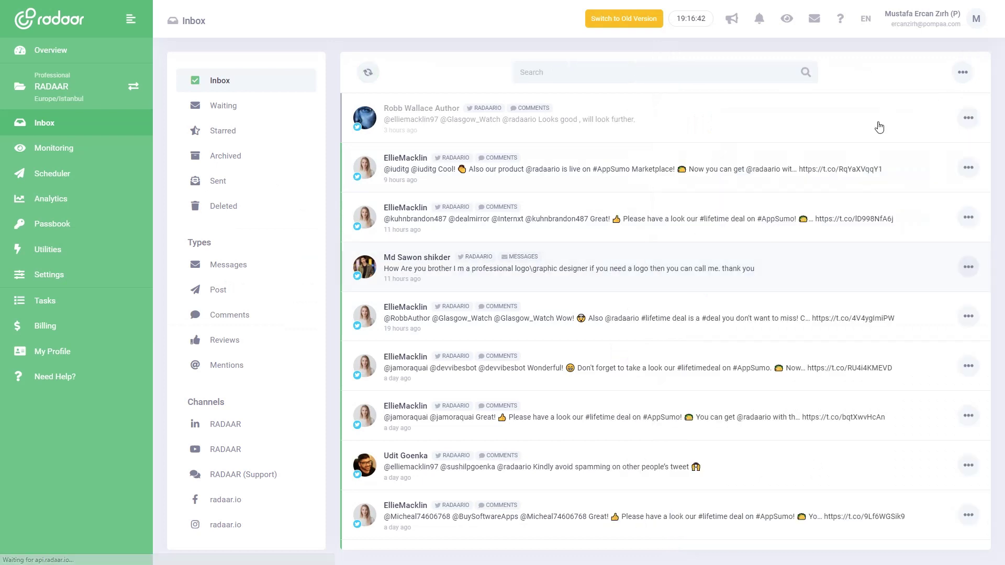
scroll(262, 115, "down", 4)
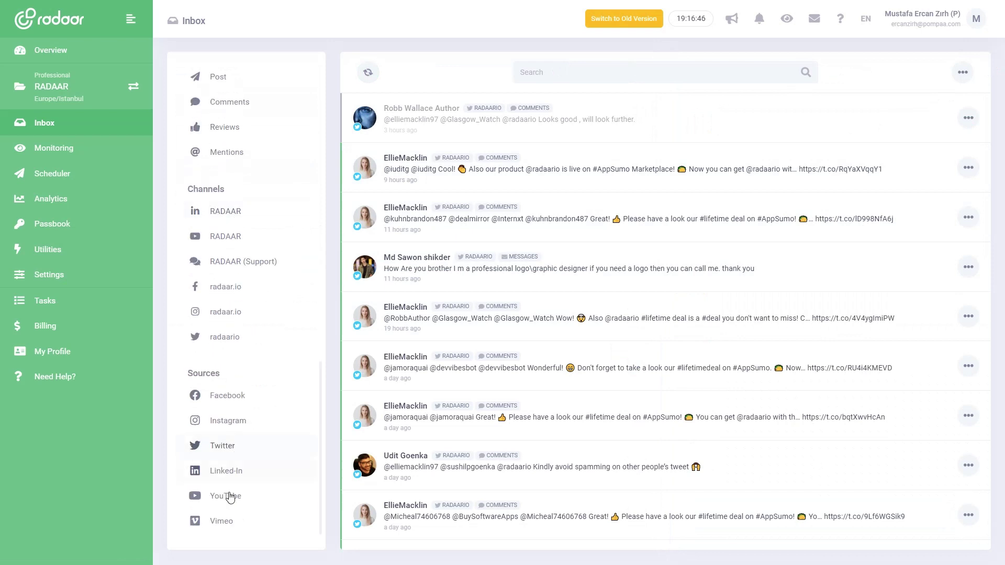
left_click(227, 400)
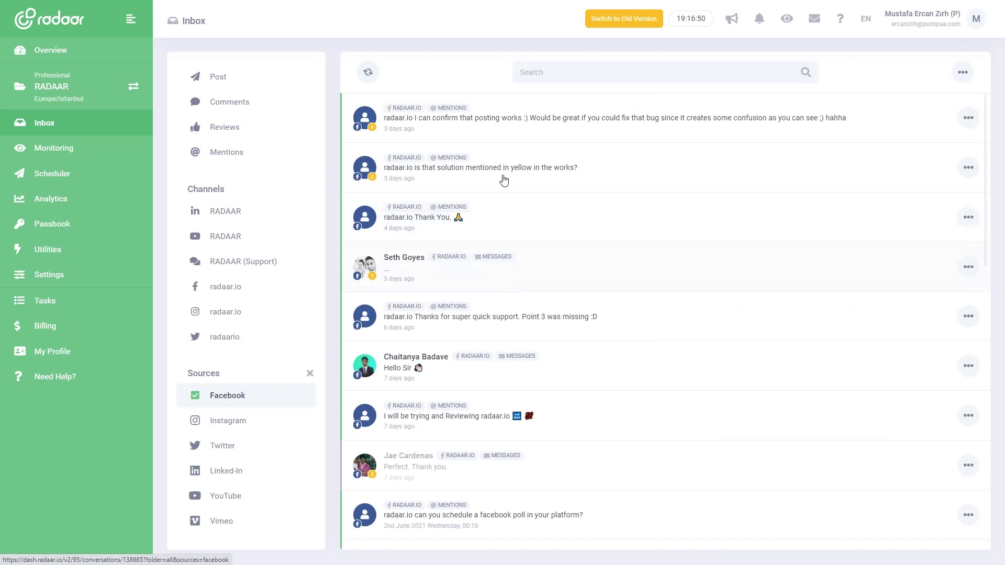
On the Monitoring page, inspect the first mention and the one about posting content consistently
left_click(73, 155)
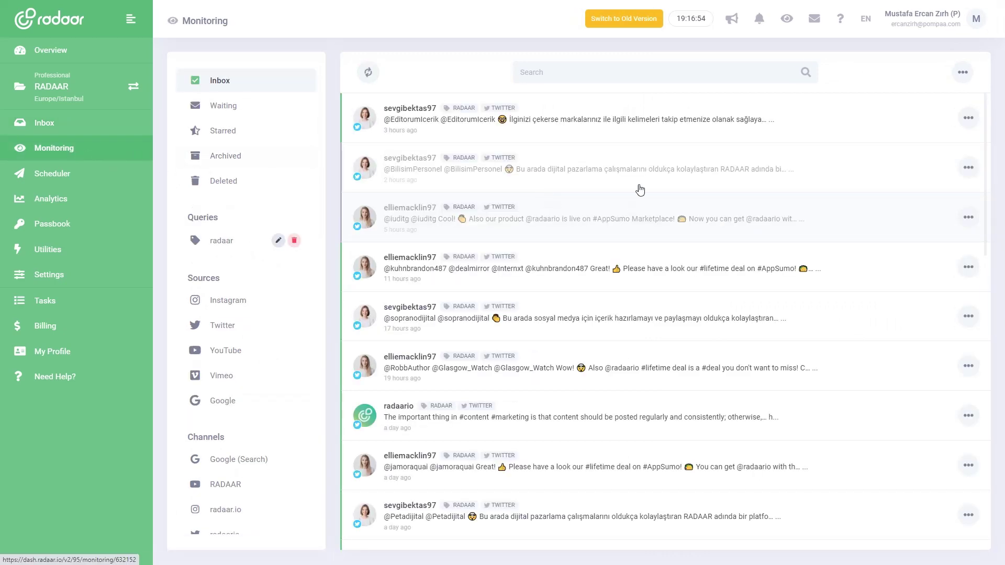
left_click(572, 130)
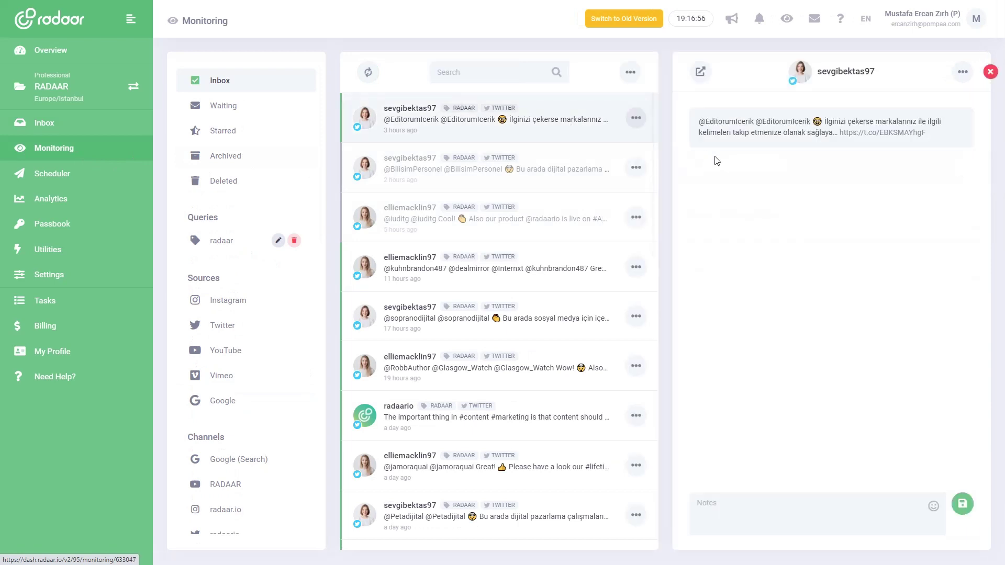
left_click(502, 422)
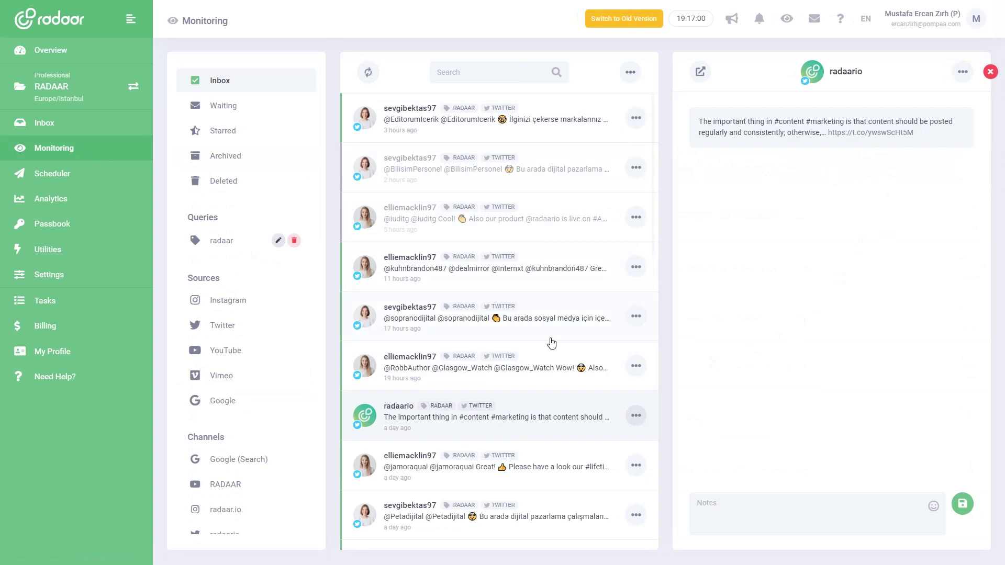
left_click(991, 72)
Open a new monitoring query form and close it without saving
scroll(243, 191, "down", 1)
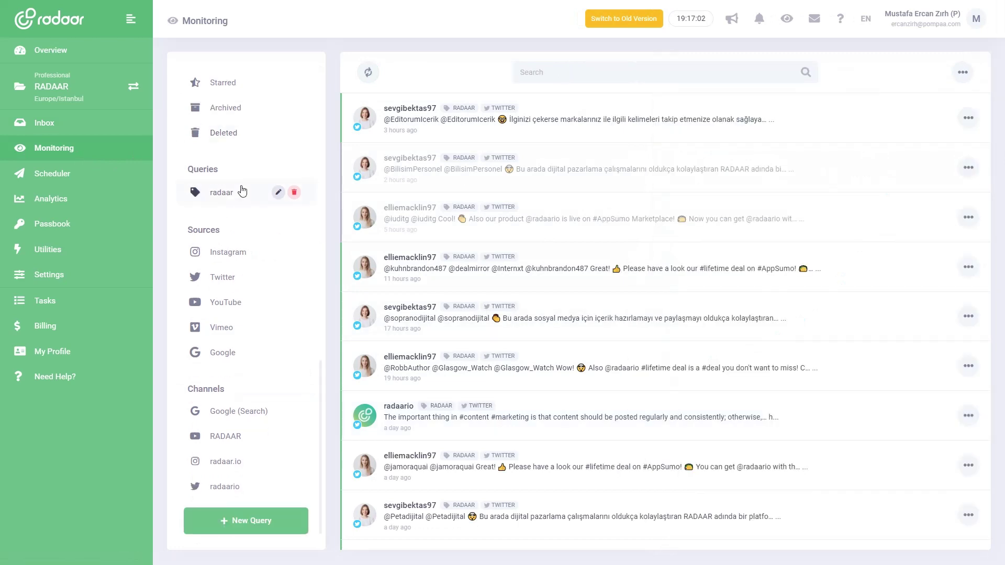
left_click(238, 522)
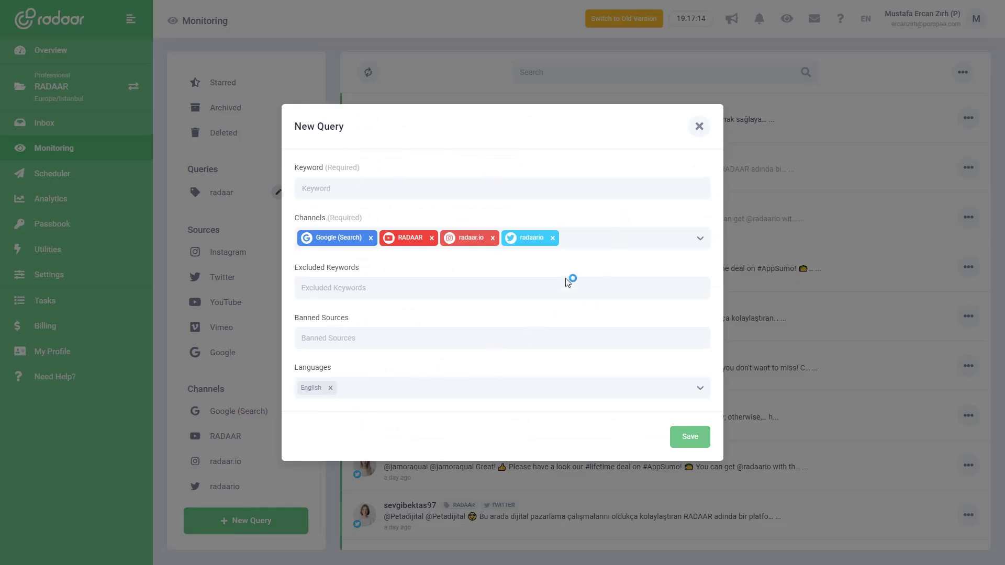
left_click(699, 128)
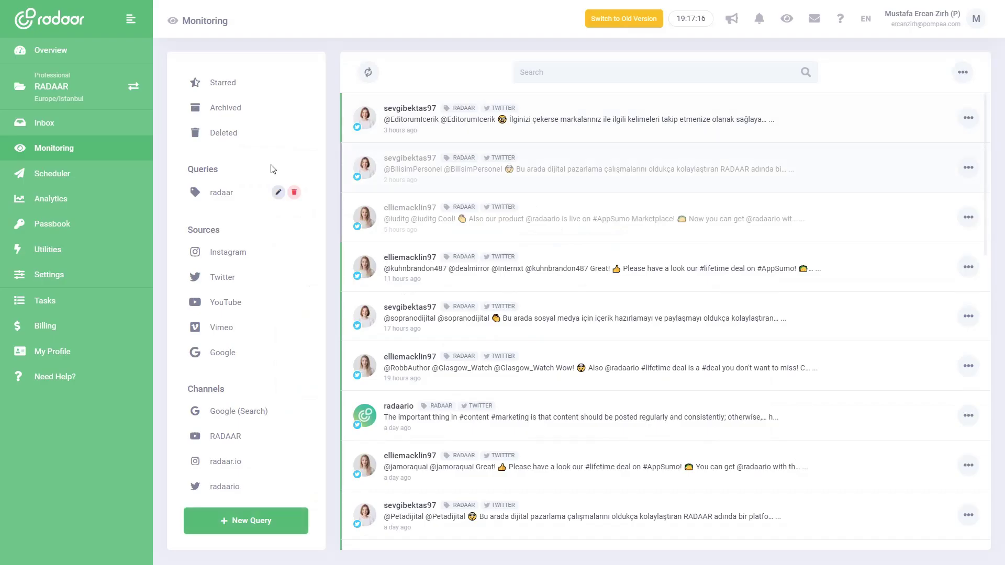
Open the 18 June 20:00 picnic video post in the June 2021 Scheduler and review its channel options
left_click(425, 211)
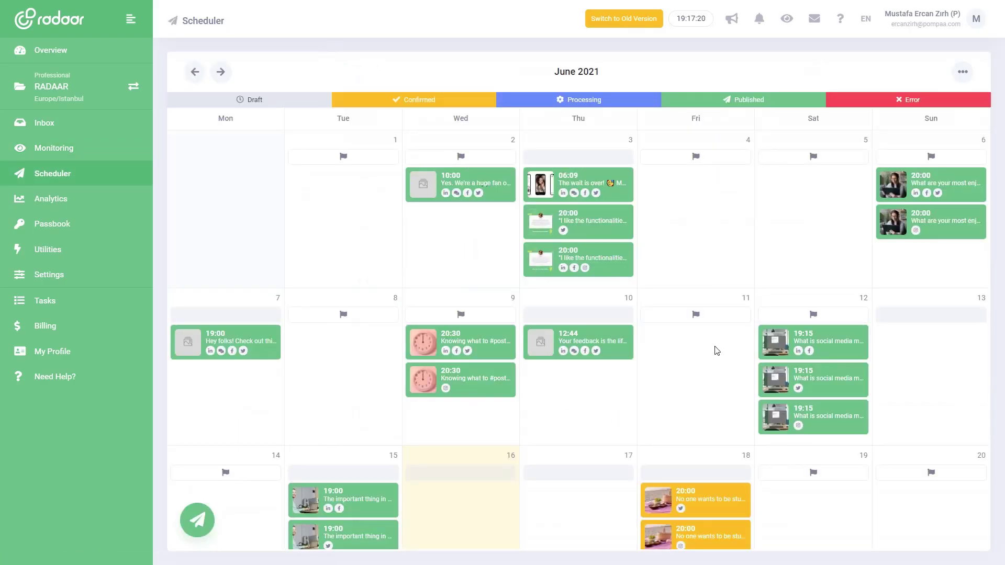
scroll(716, 350, "down", 2)
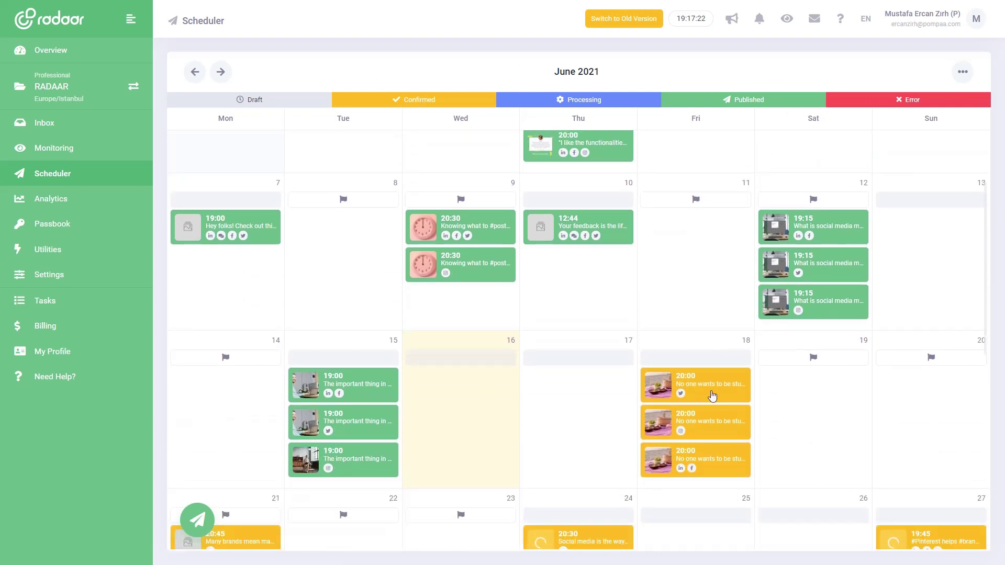
left_click(712, 396)
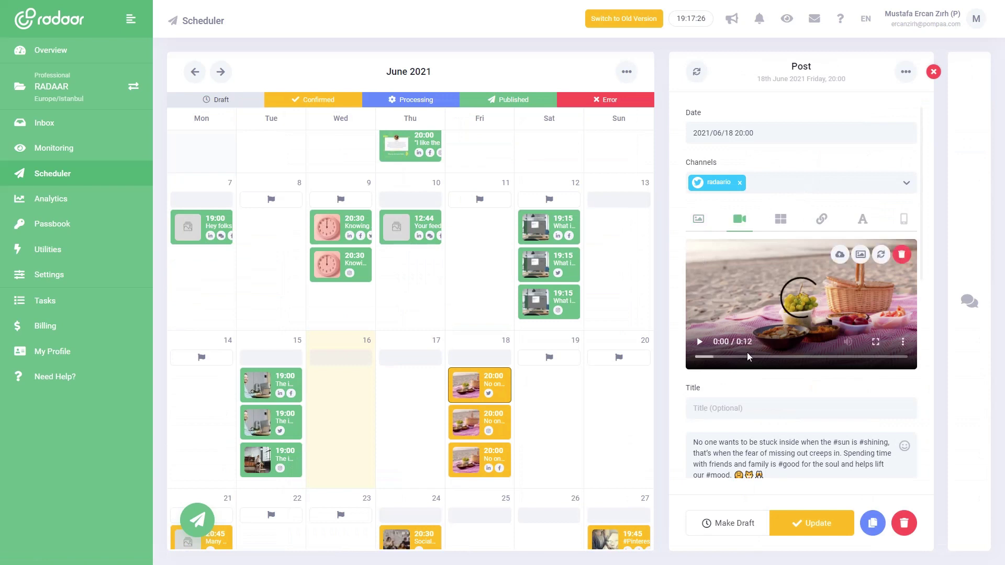
left_click(792, 184)
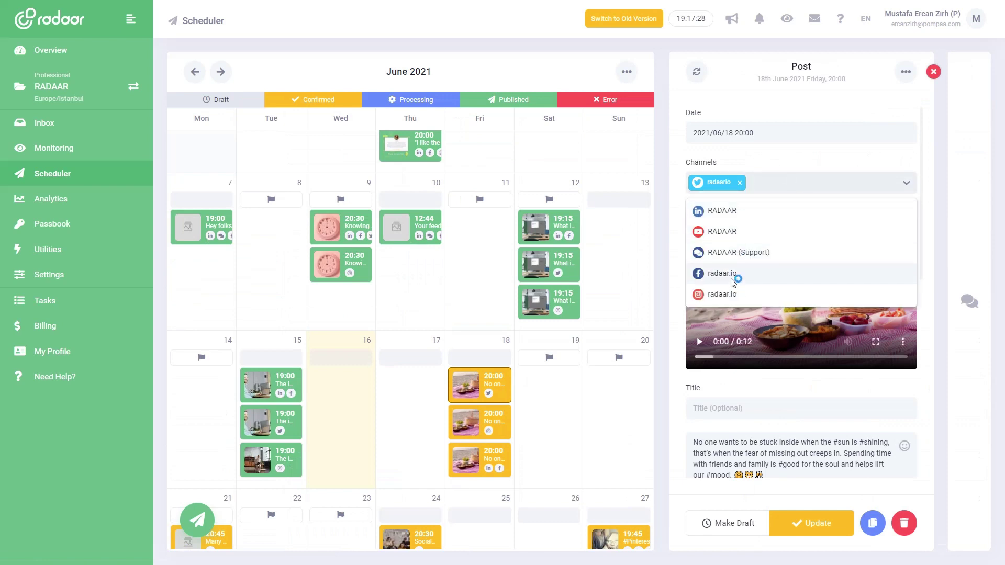
left_click(793, 155)
scroll(771, 325, "down", 3)
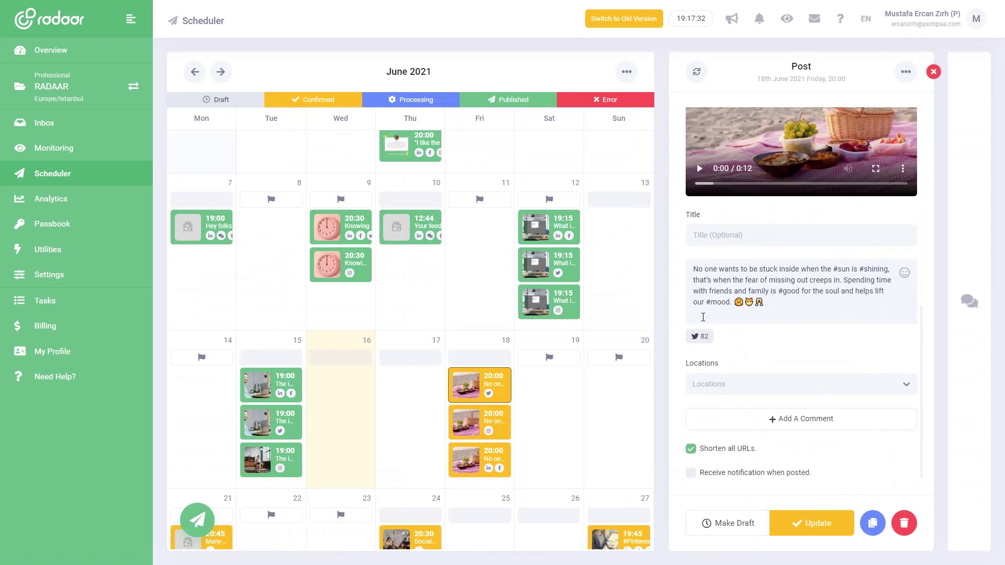
left_click(70, 204)
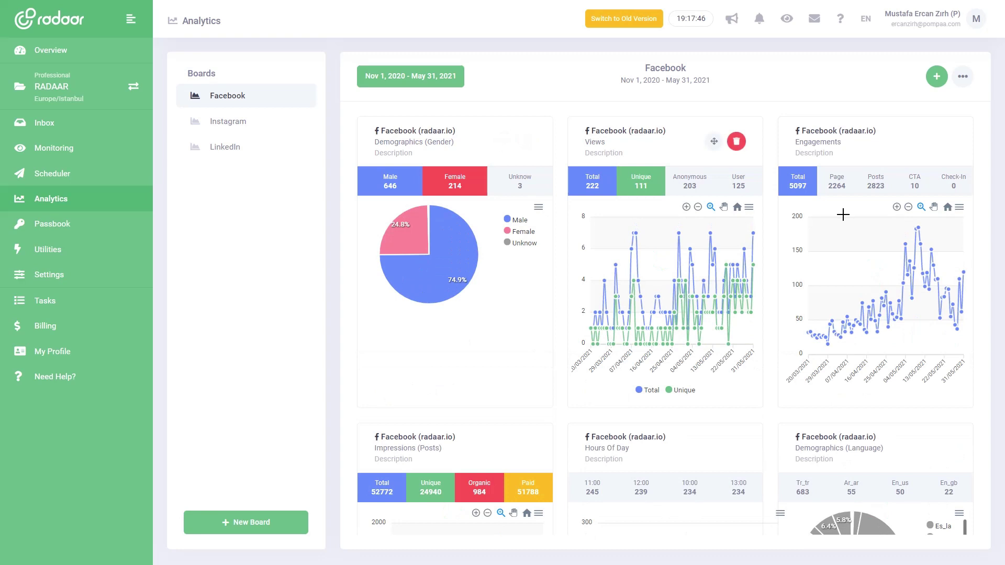
Scroll the Facebook analytics board and browse the Facebook widget choices without adding one
scroll(587, 274, "down", 1)
scroll(587, 274, "down", 5)
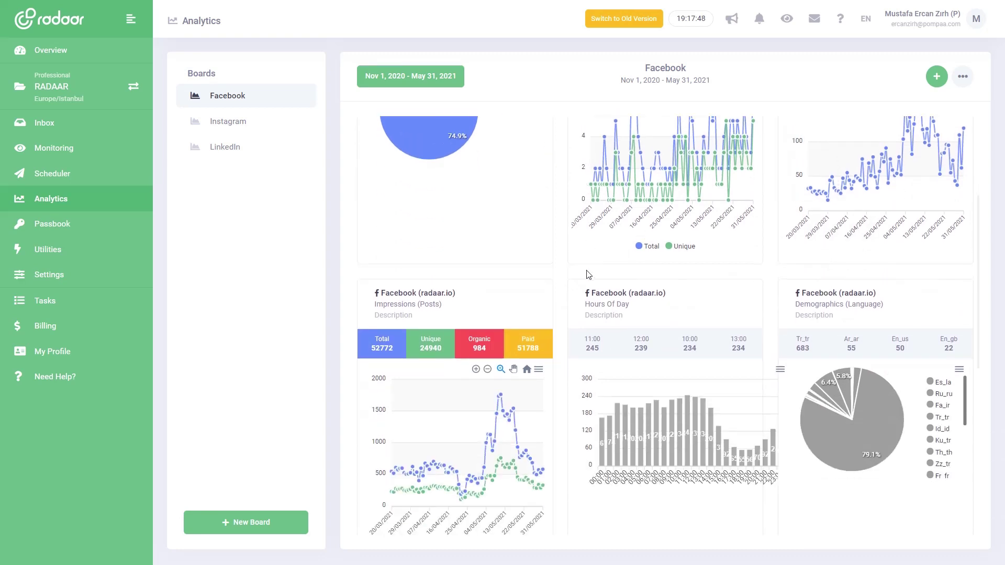
scroll(587, 274, "down", 2)
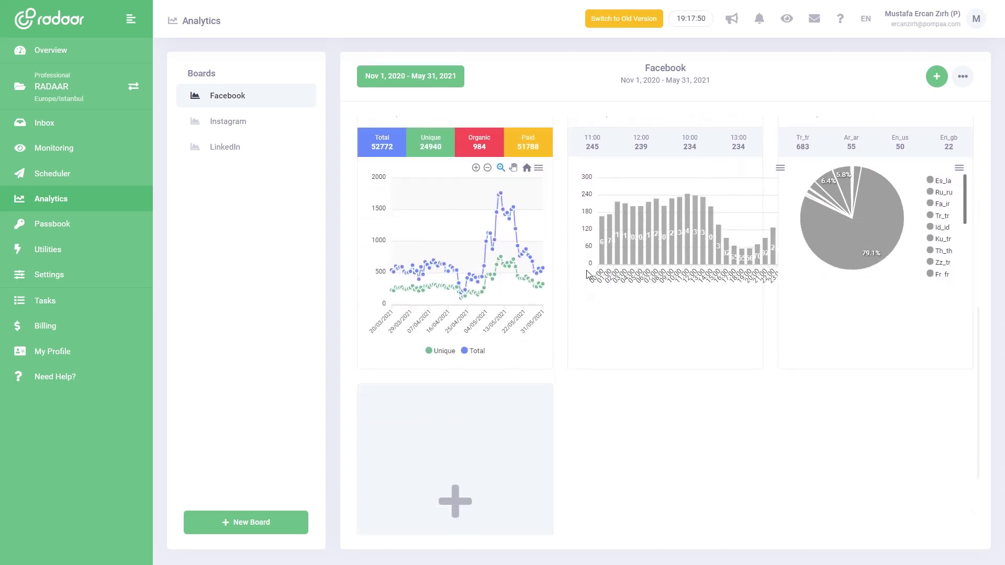
left_click(507, 348)
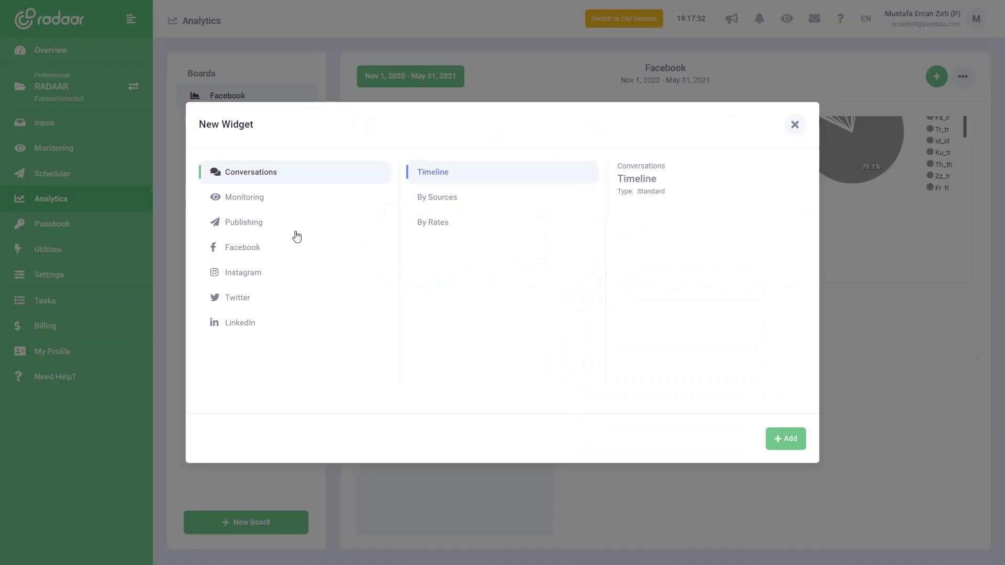
left_click(256, 258)
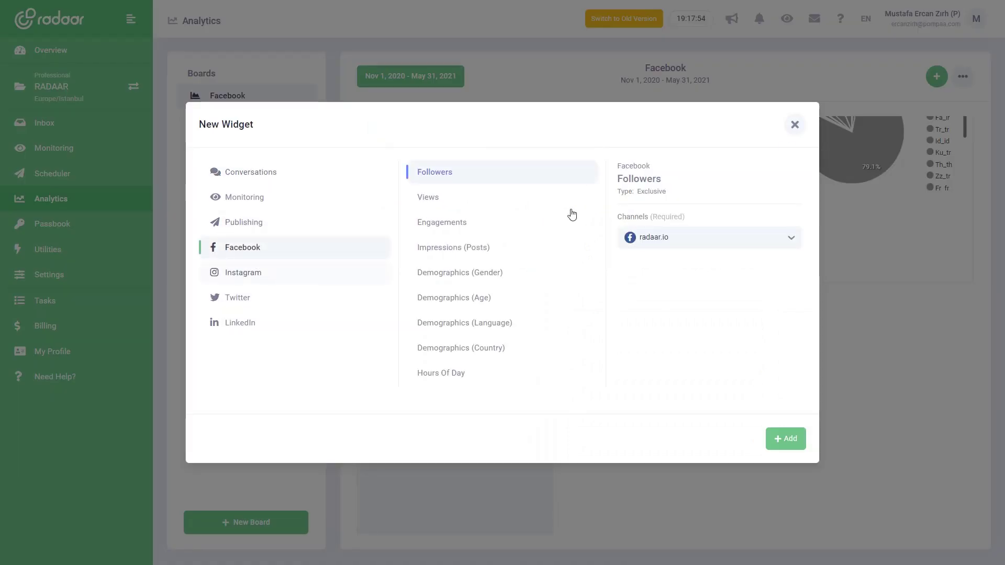
left_click(794, 126)
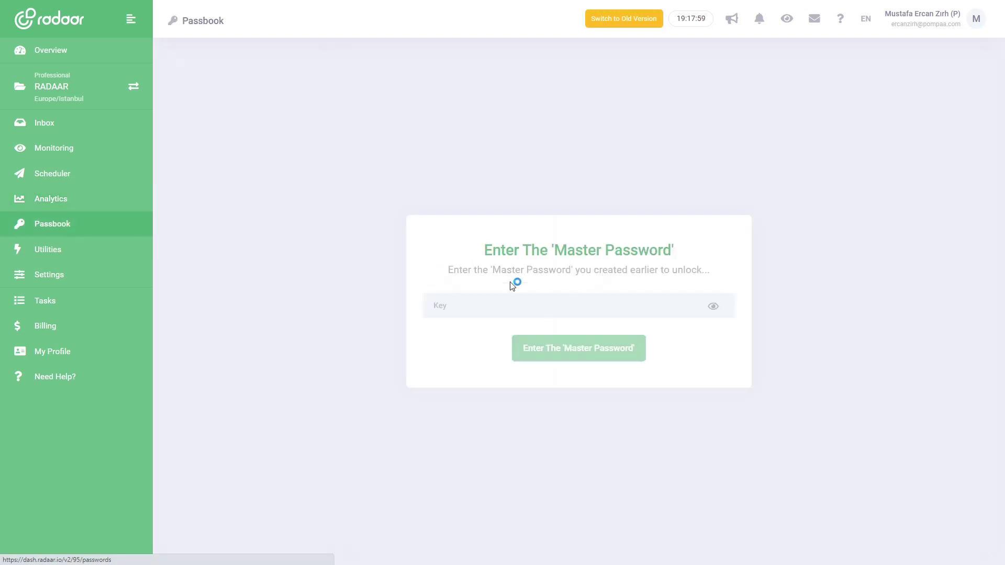
Unlock the Passbook by entering the master password
left_click(518, 304)
type("*")
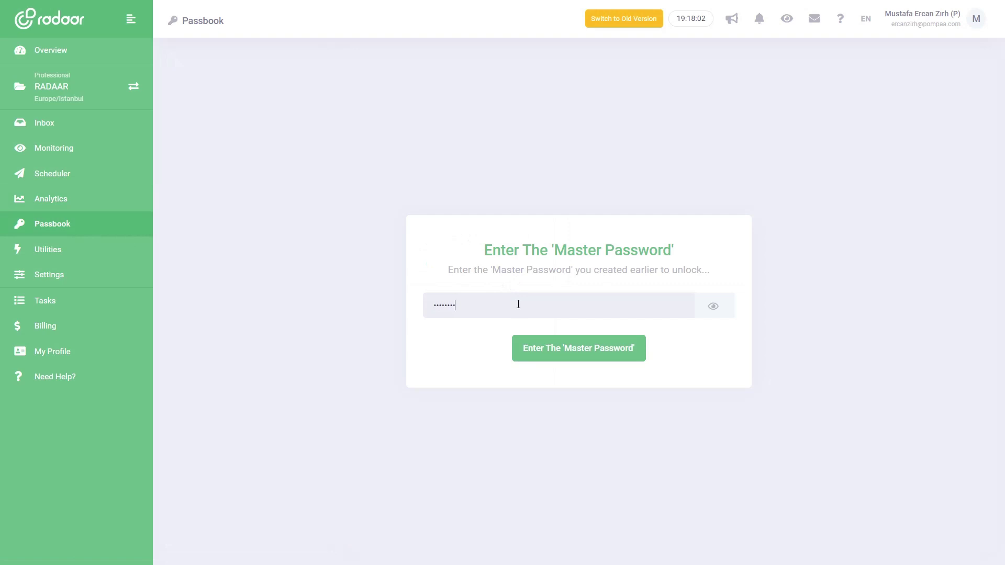
left_click(571, 351)
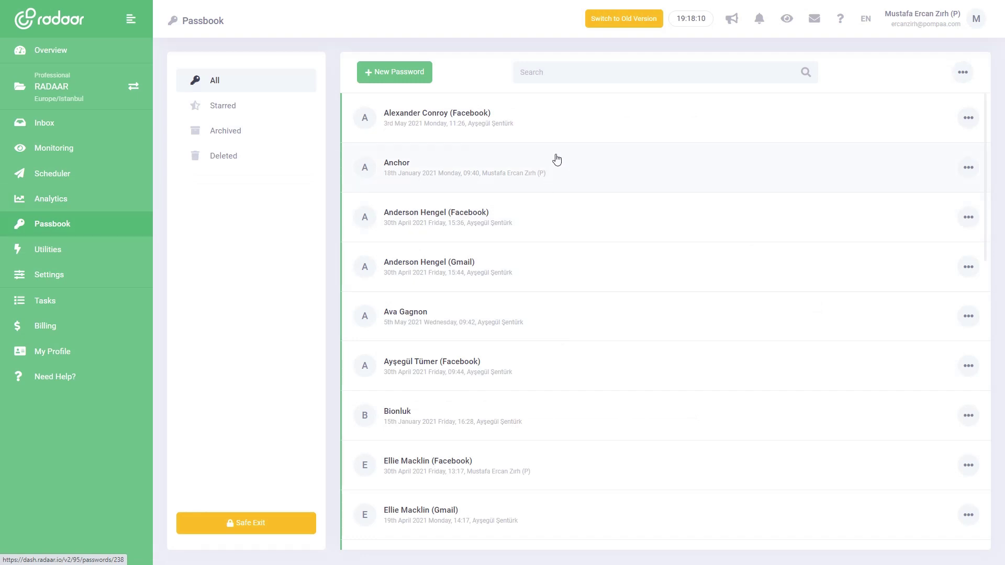
View the first saved password entry's details, then close the panel
left_click(527, 130)
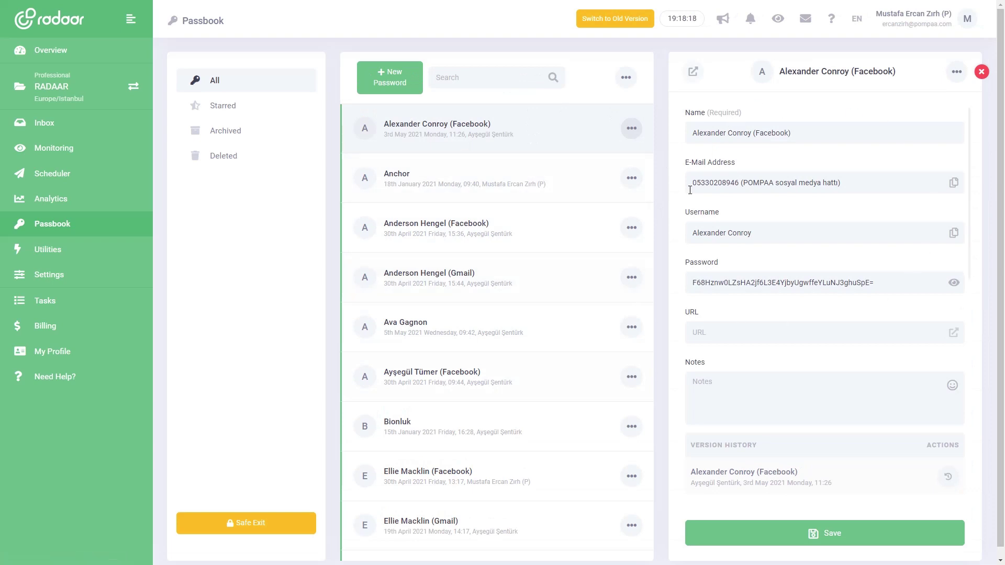
scroll(806, 311, "down", 3)
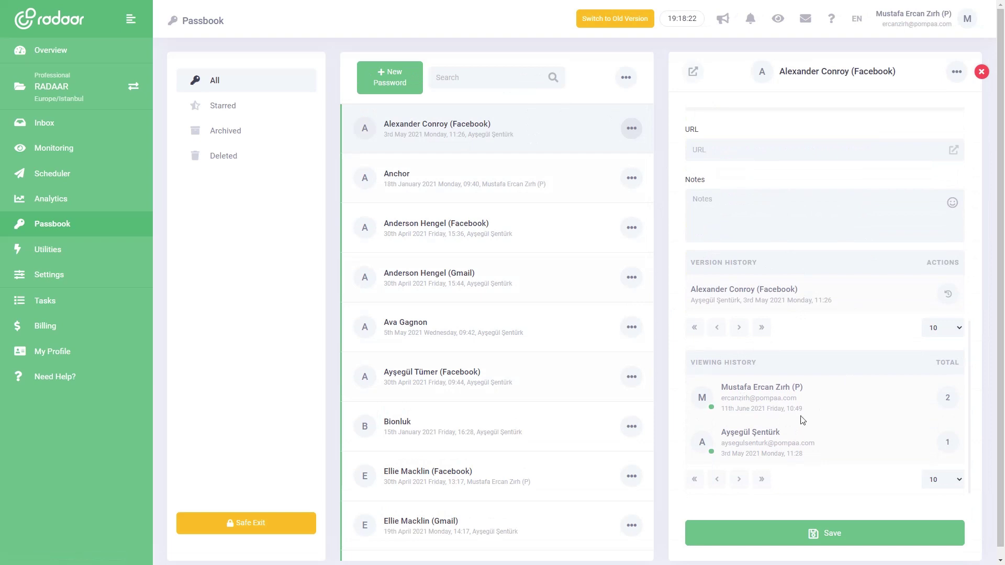
left_click(981, 72)
In the URL Shortener, open and close the new short-link form and the second link's QR code
left_click(66, 249)
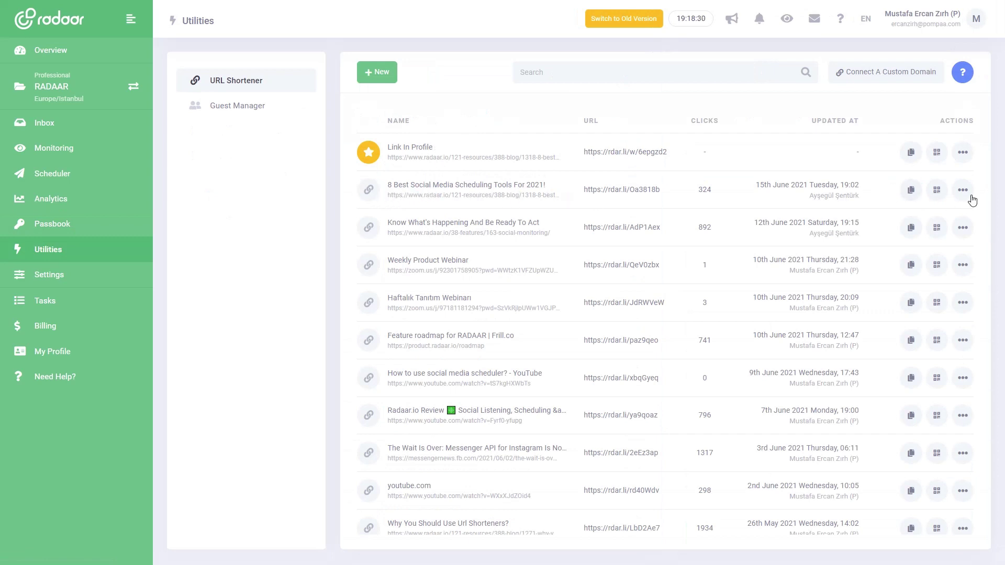
left_click(390, 78)
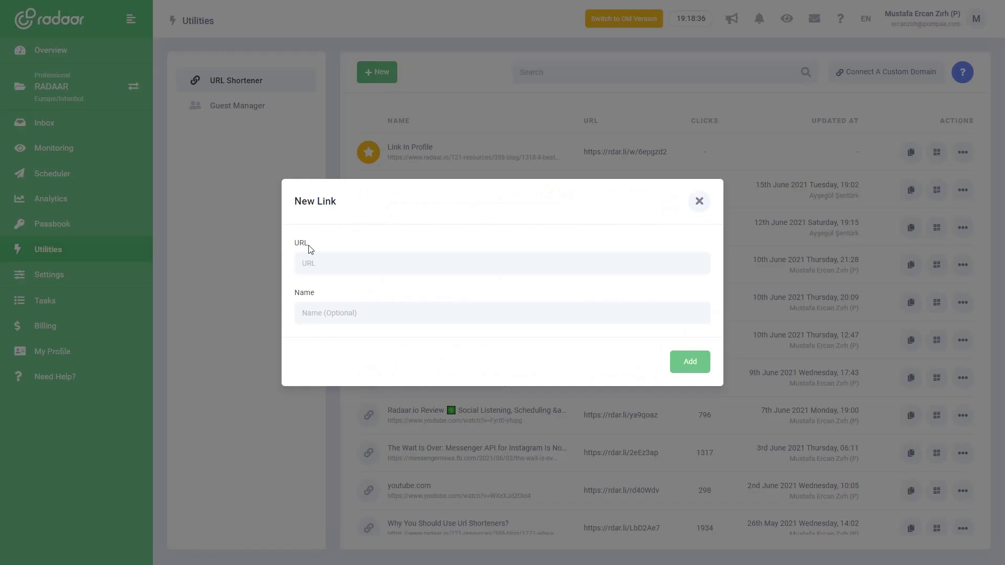
left_click(699, 201)
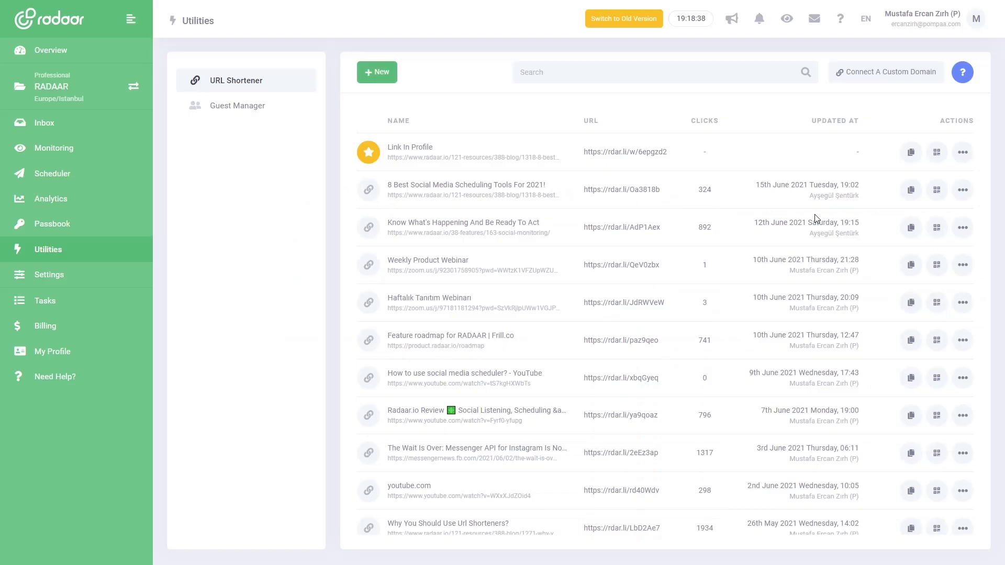
left_click(935, 194)
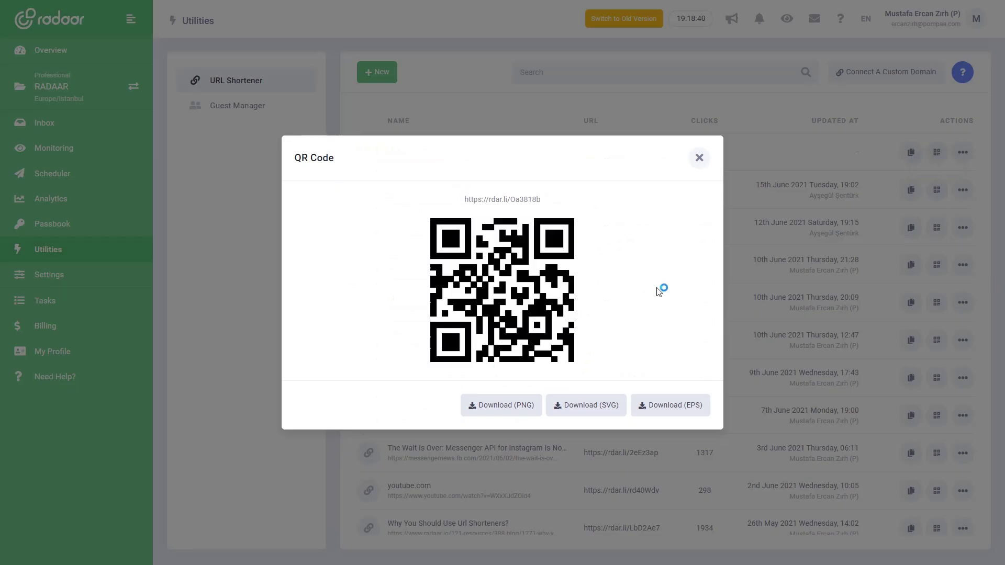
left_click(699, 158)
Open the custom-domain connection form, close it unused, and show the Guest Manager list
left_click(850, 76)
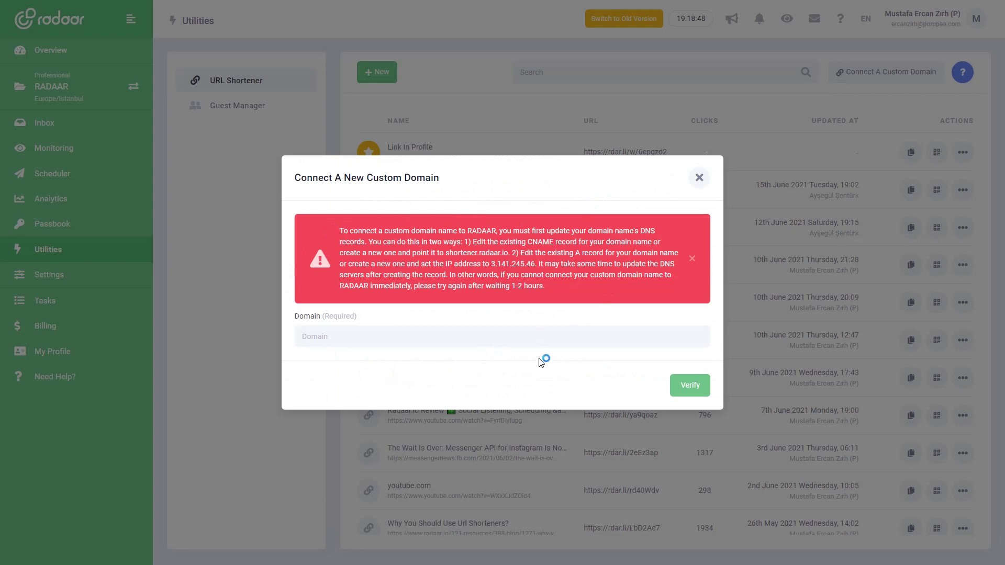
left_click(699, 179)
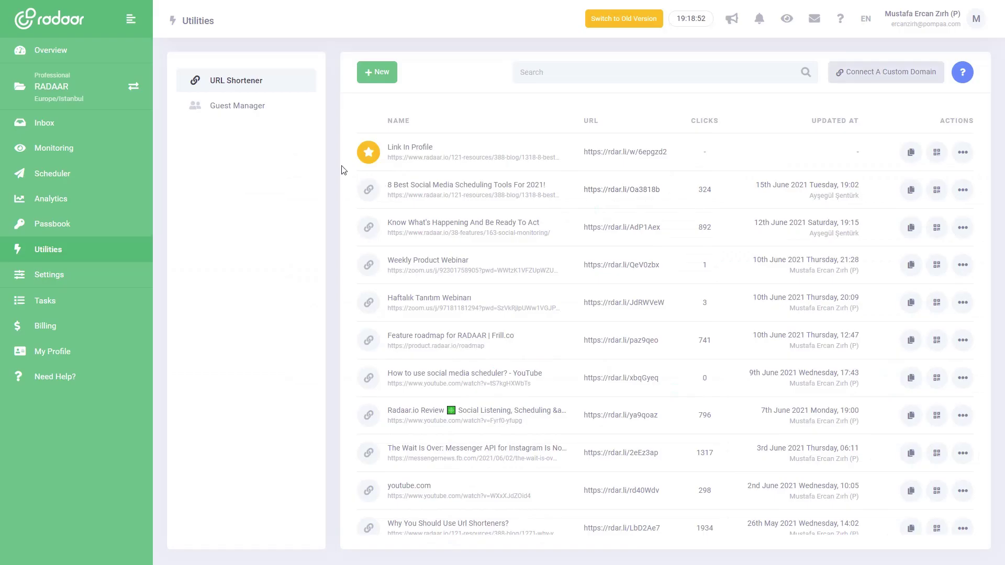
left_click(261, 108)
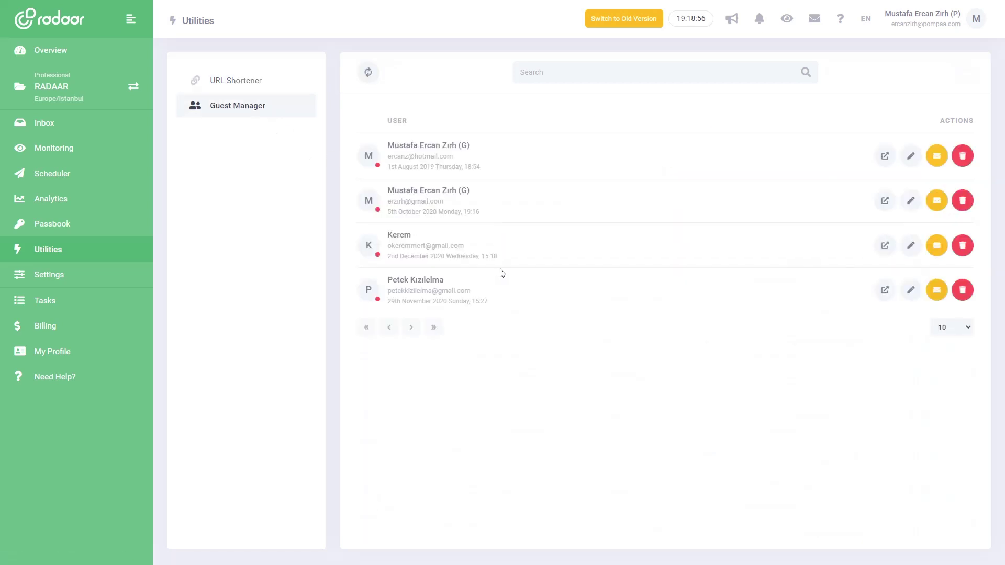
Use an action button on one of the four guest users' rows
left_click(947, 248)
Move the Eğitim Videoları: İngilizce card to the top of GENEL and dismiss the teammate invitation
left_click(66, 310)
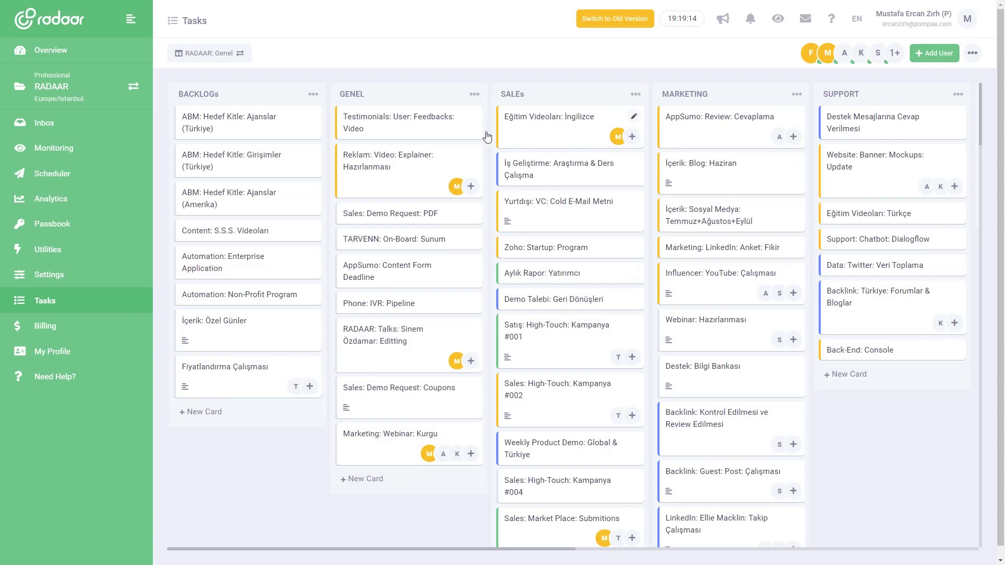
mouse_move(469, 134)
left_mouse_down()
mouse_move(417, 132)
mouse_move(459, 137)
left_mouse_up()
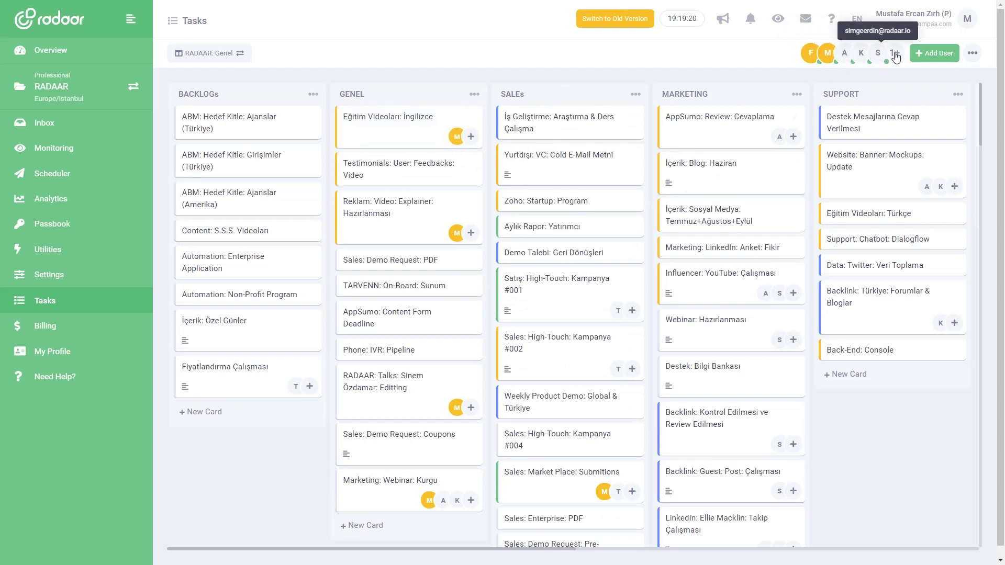
left_click(938, 56)
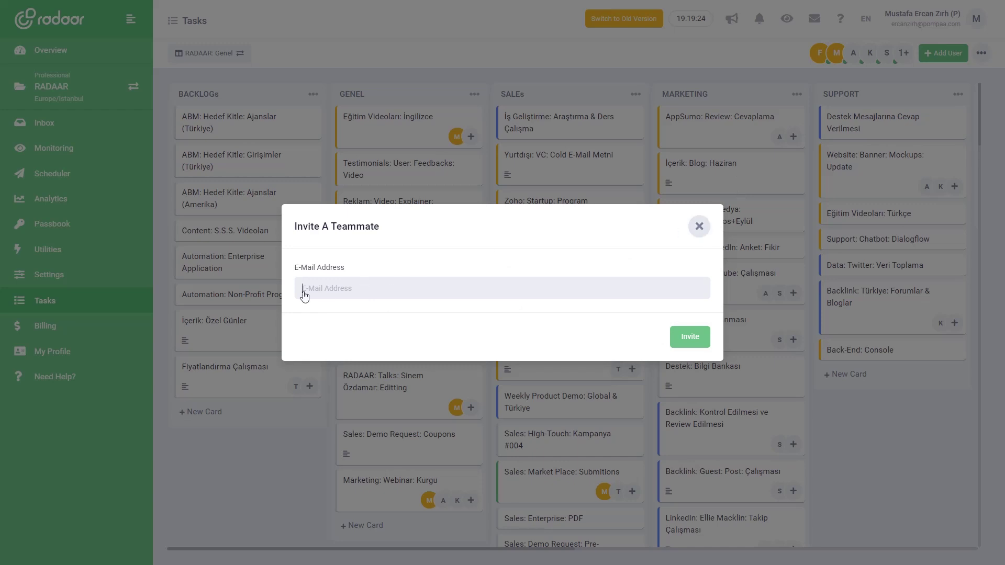
left_click(700, 226)
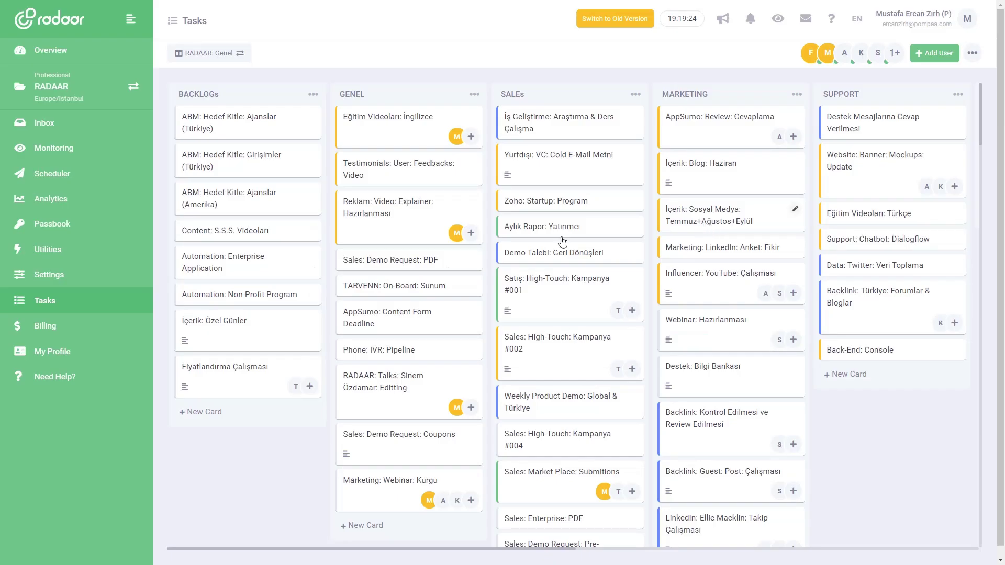
left_click(89, 327)
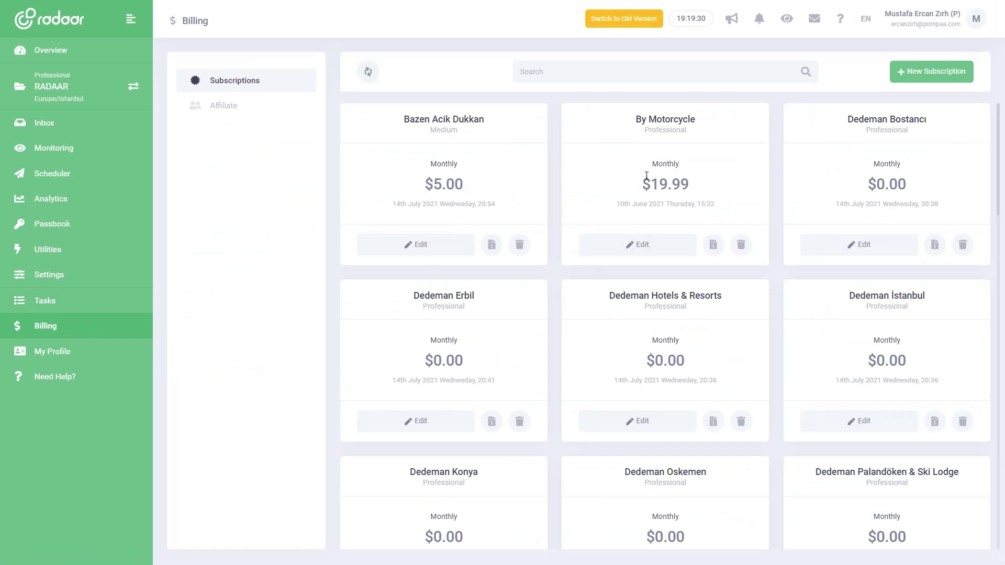
Review the Professional plan's change options without changing it, then view the empty Invoices list
left_click(59, 278)
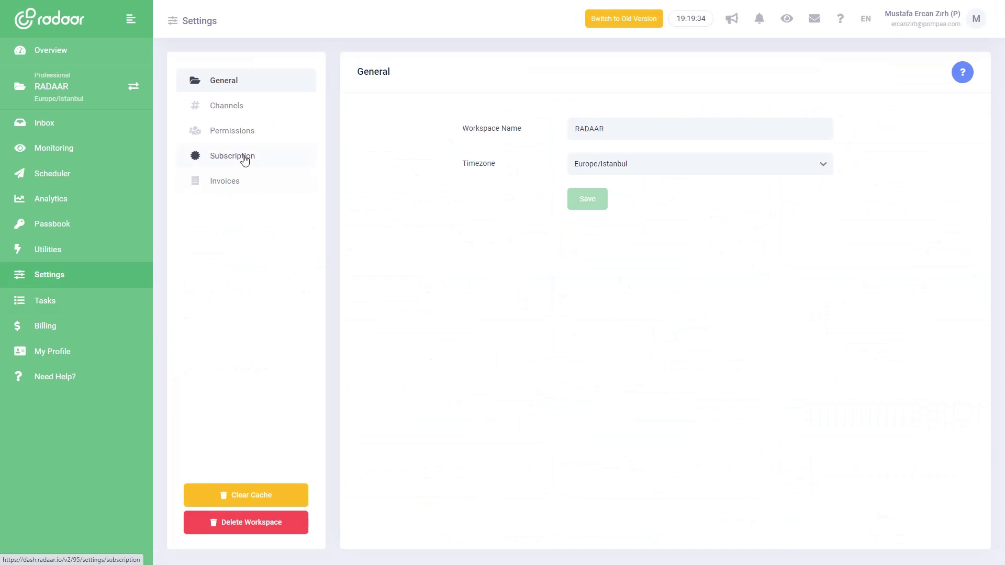
left_click(280, 171)
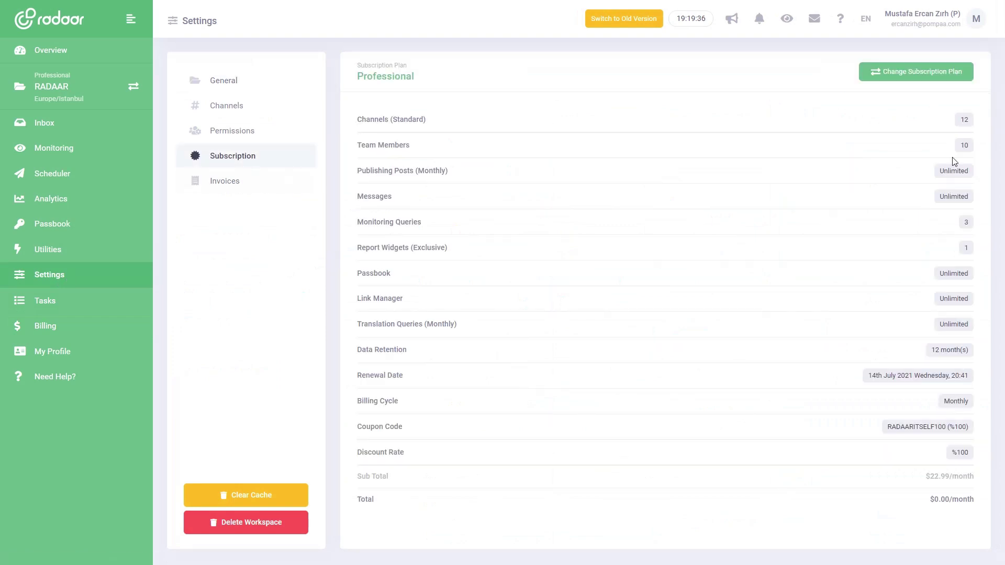
left_click(919, 83)
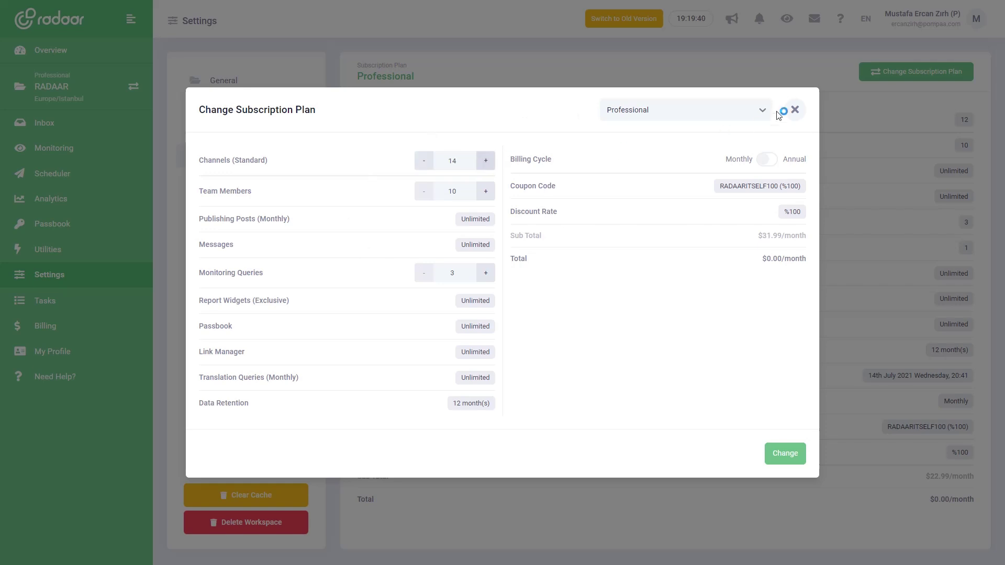
left_click(795, 109)
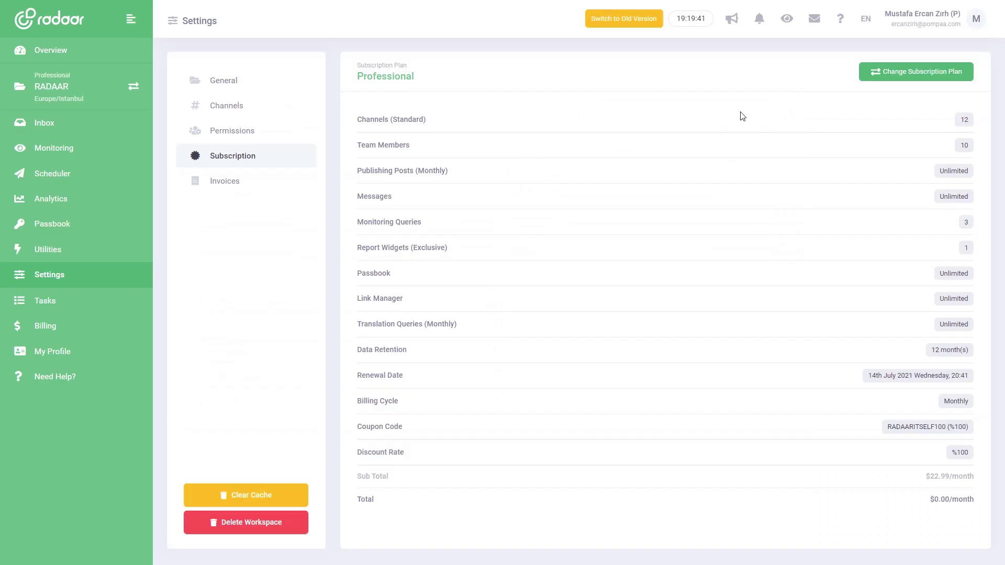
left_click(245, 183)
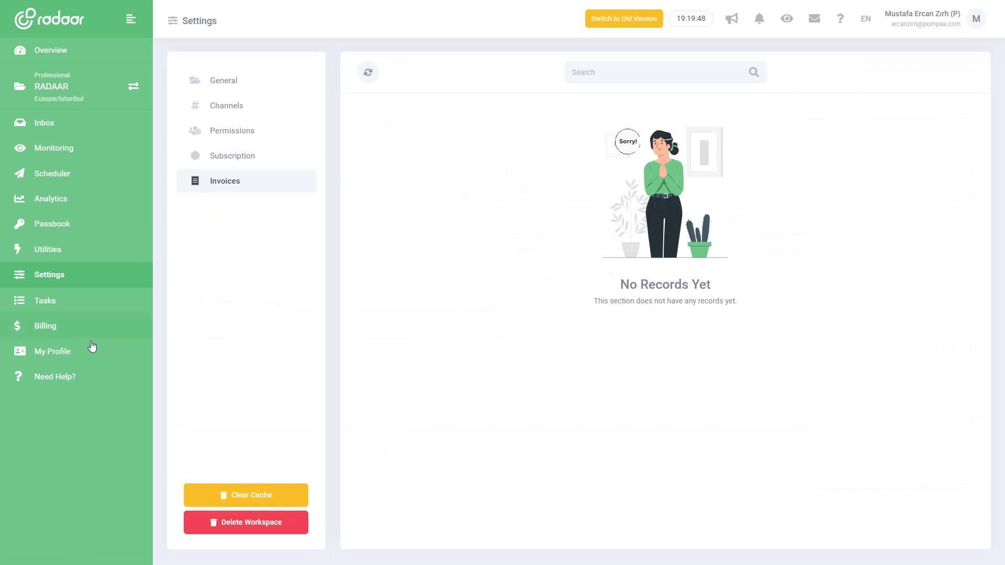
Browse My Profile's Preferences, Change Password, Notifications and Terms & Conditions tabs, then go to Need Help
left_click(67, 352)
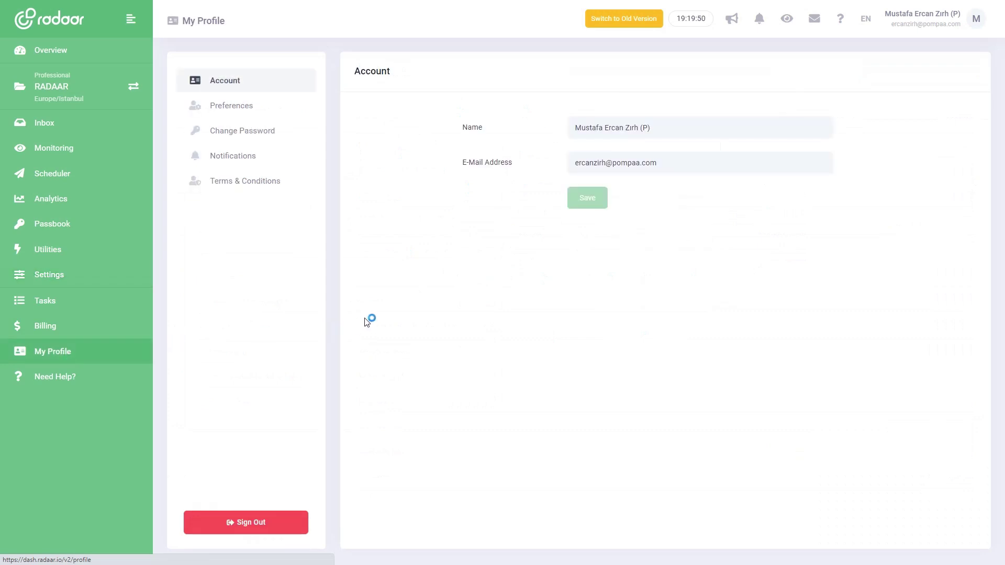
left_click(258, 106)
left_click(256, 131)
left_click(249, 156)
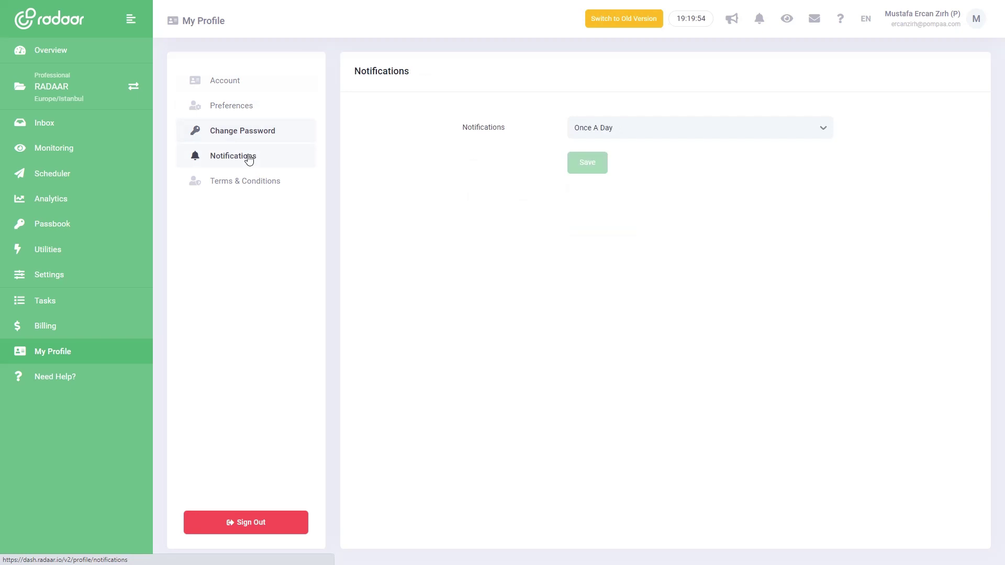
left_click(249, 183)
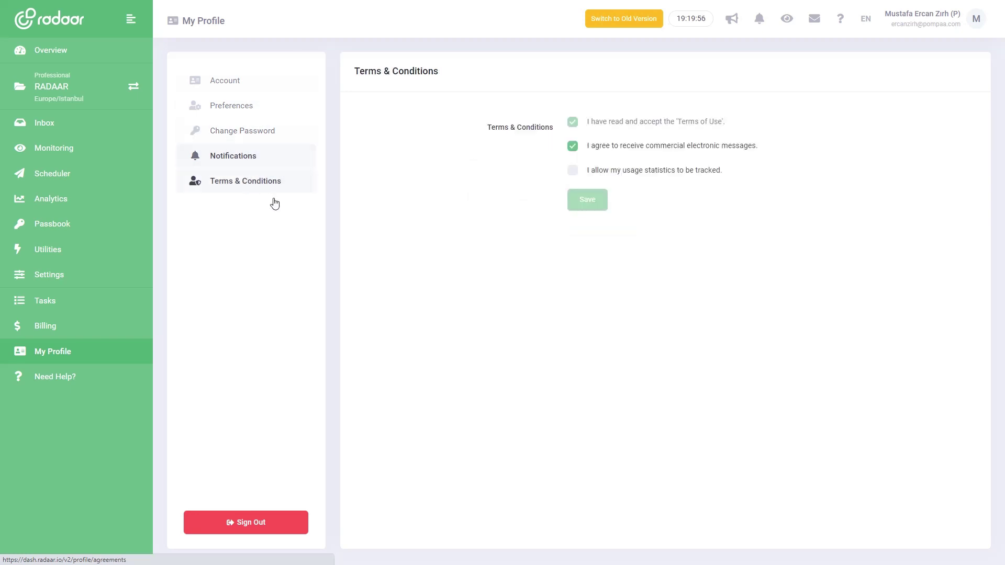
left_click(67, 375)
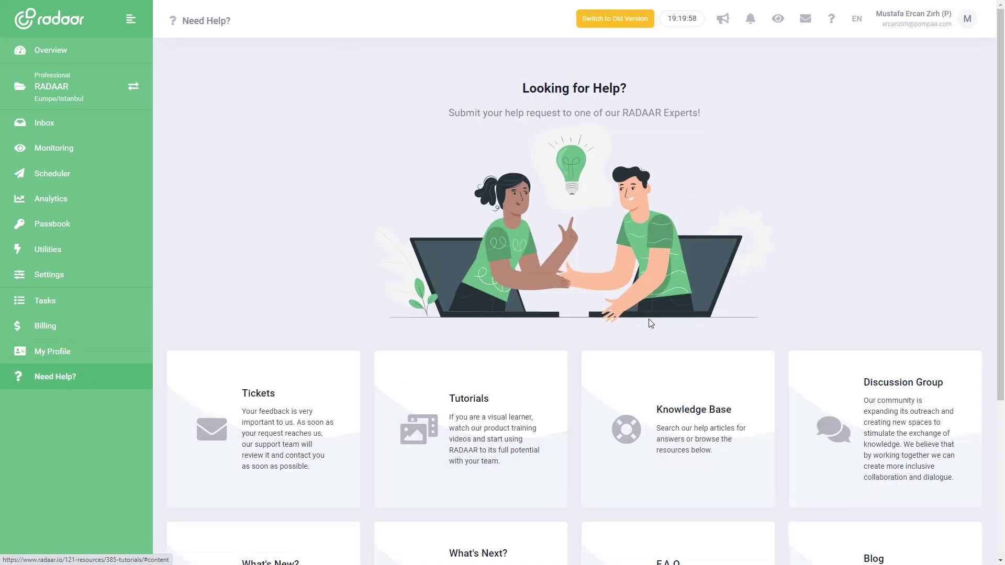
scroll(725, 208, "down", 4)
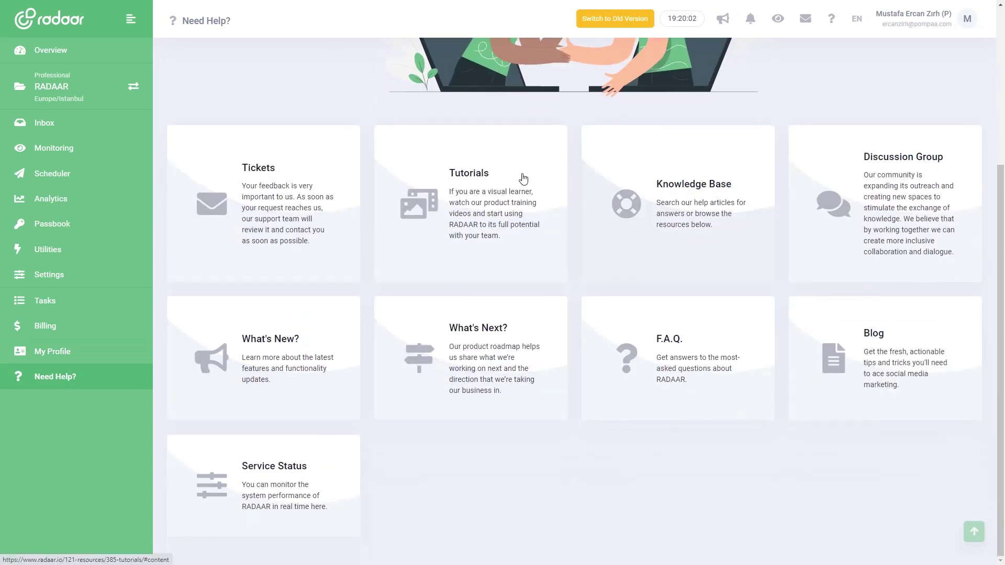
left_click(805, 20)
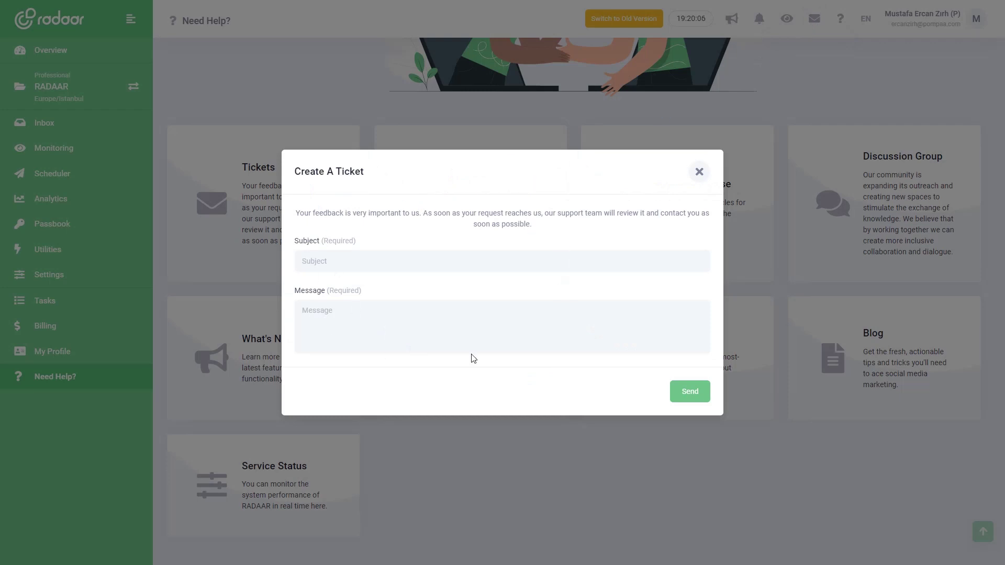
left_click(699, 171)
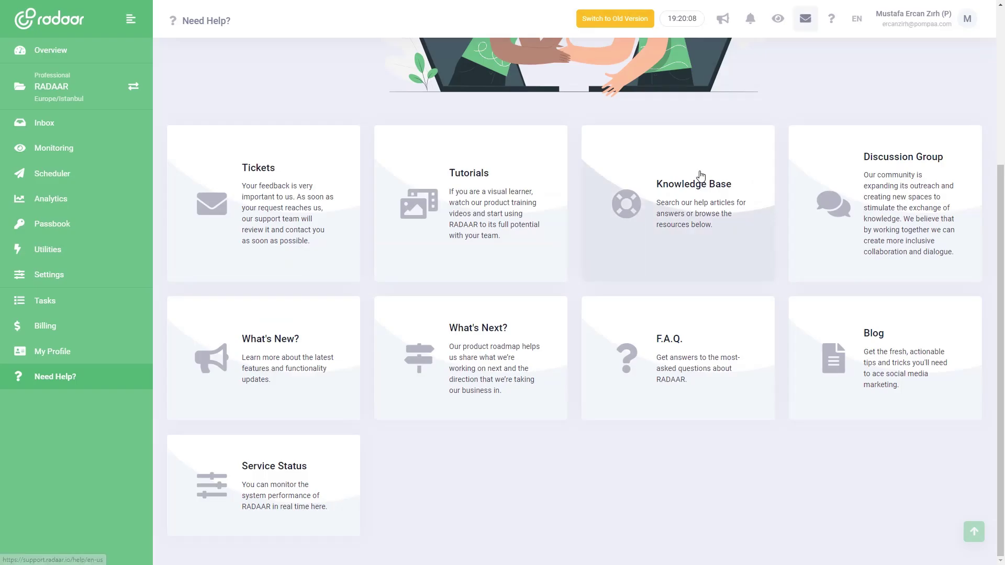
Start a New Workspace on the Starter plan from the workspace list, then abandon it
left_click(131, 88)
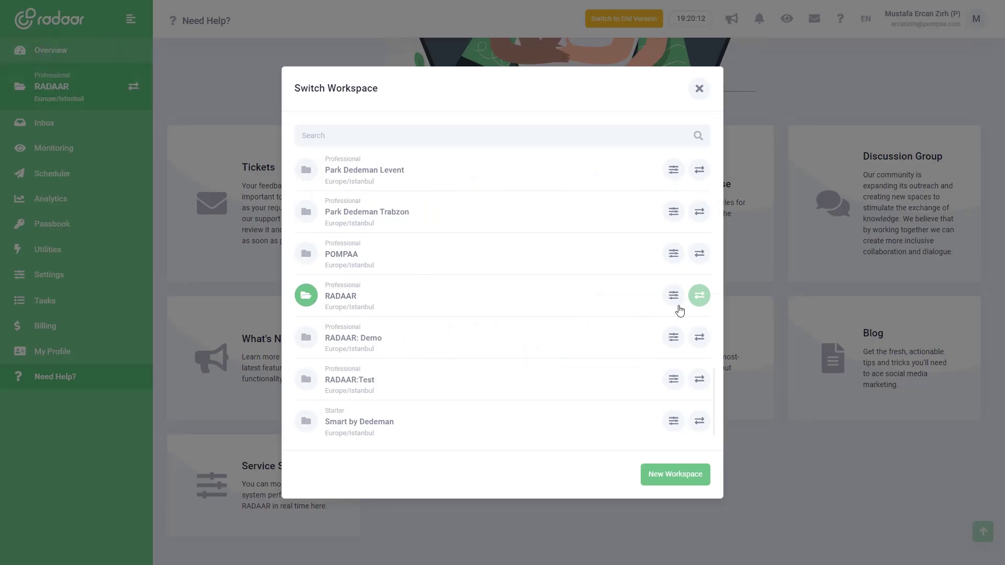
left_click(674, 474)
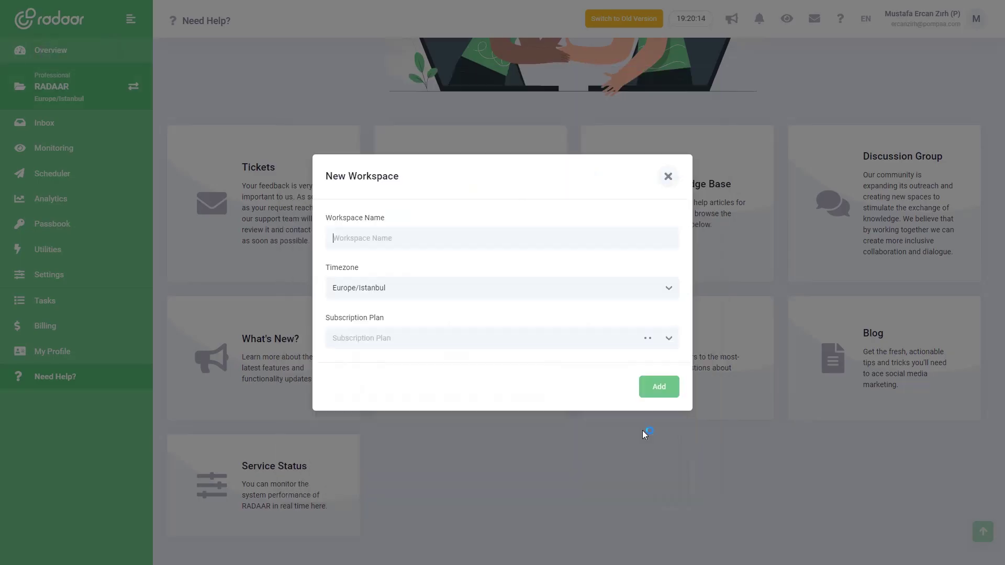
left_click(509, 342)
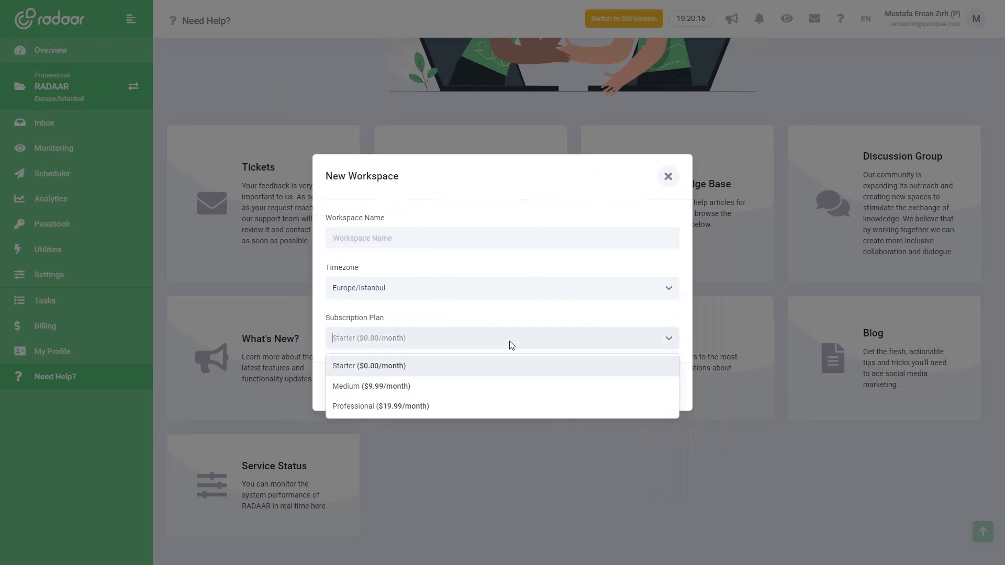
left_click(439, 366)
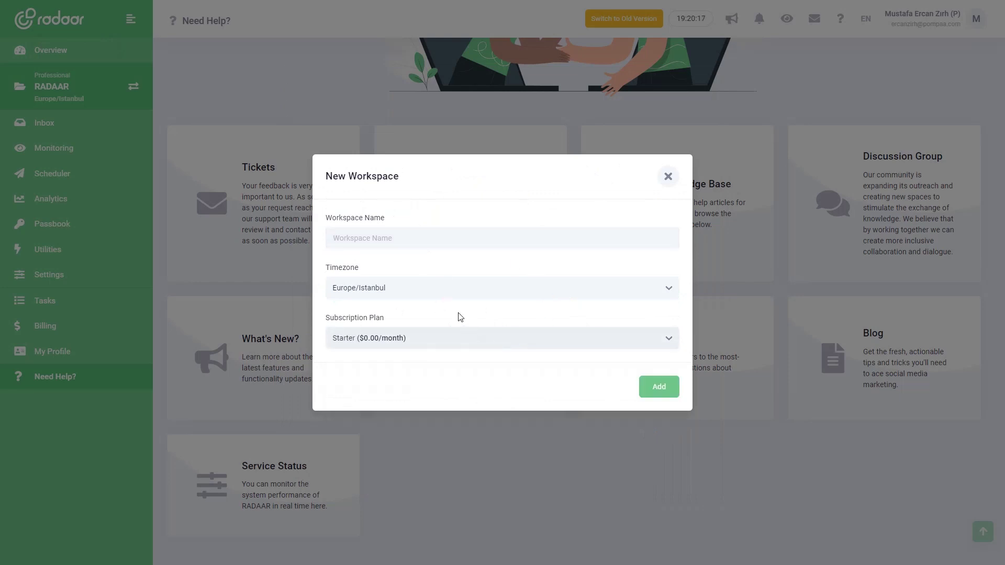
left_click(668, 177)
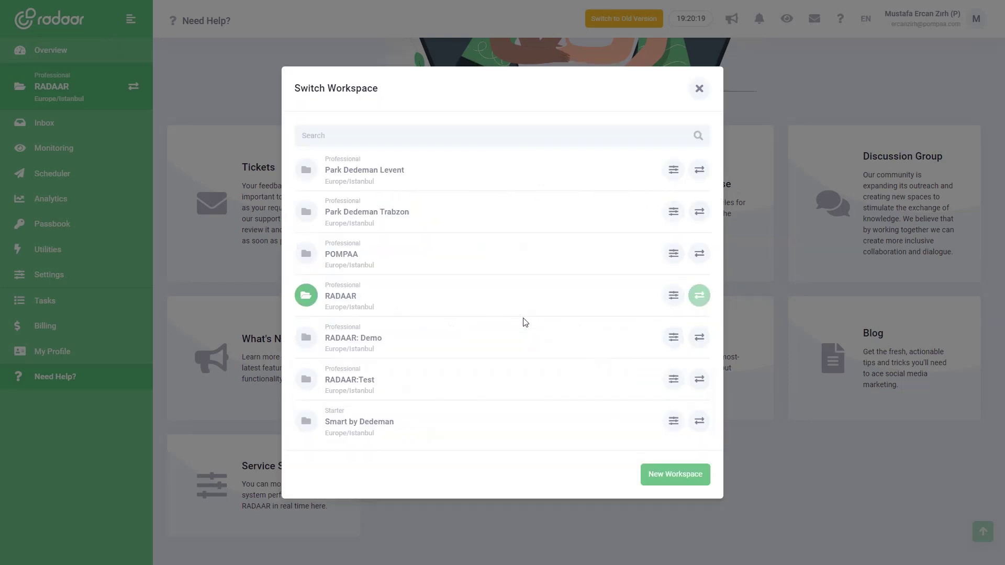
Switch to RADAAR:Test and view its Inbox, then switch back to RADAAR
left_click(709, 385)
left_click(78, 124)
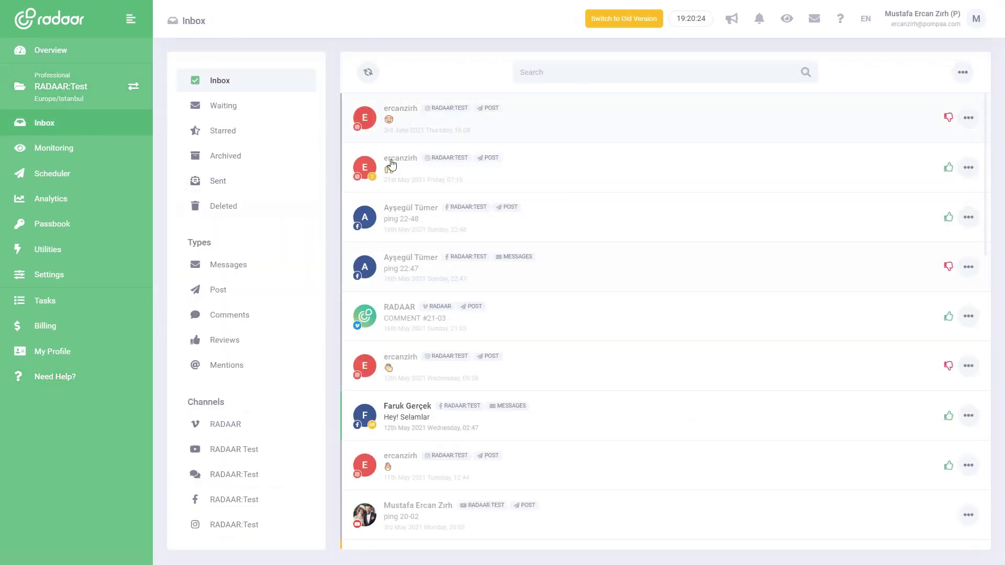
left_click(112, 96)
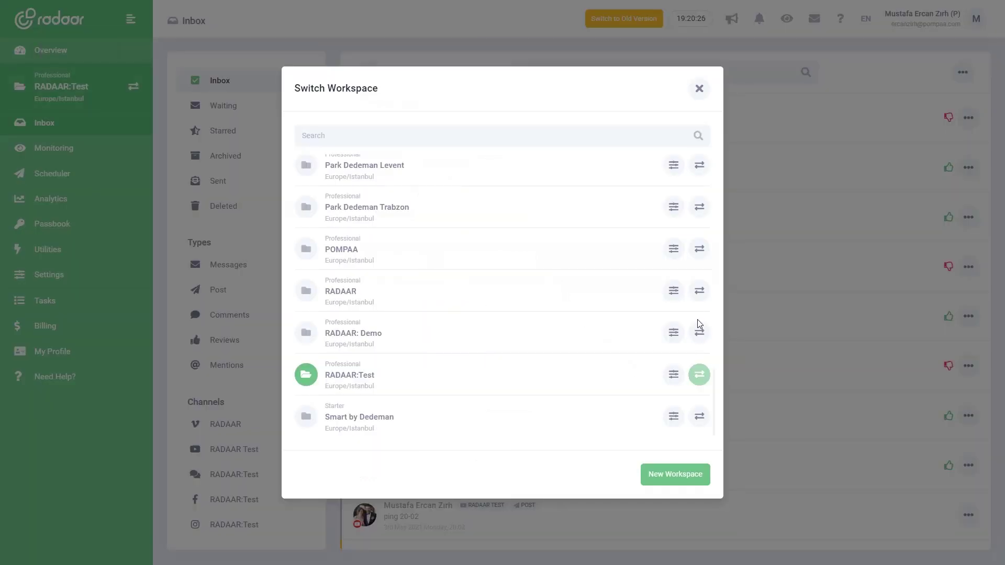
left_click(699, 291)
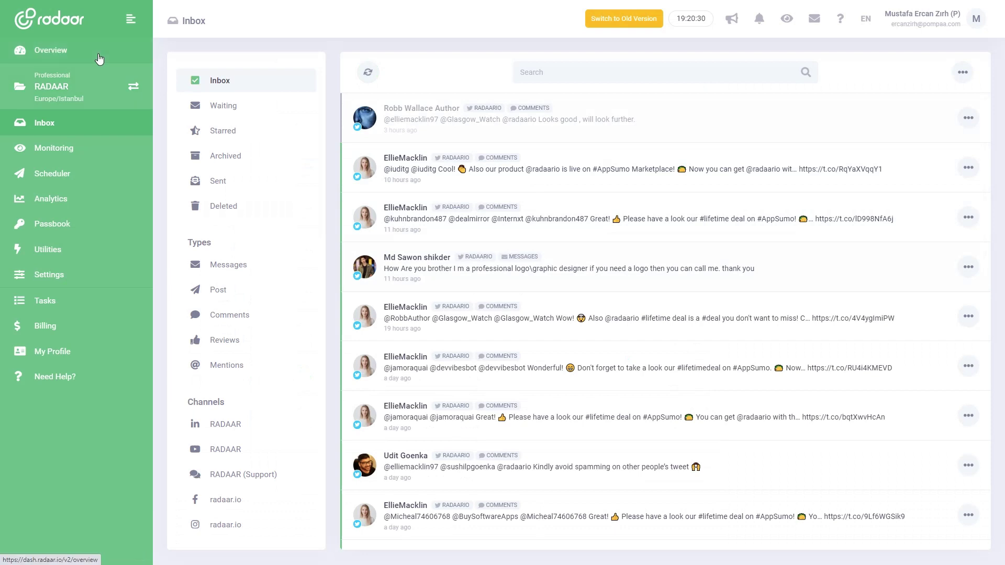
Return to the Overview page from the sidebar
left_click(99, 59)
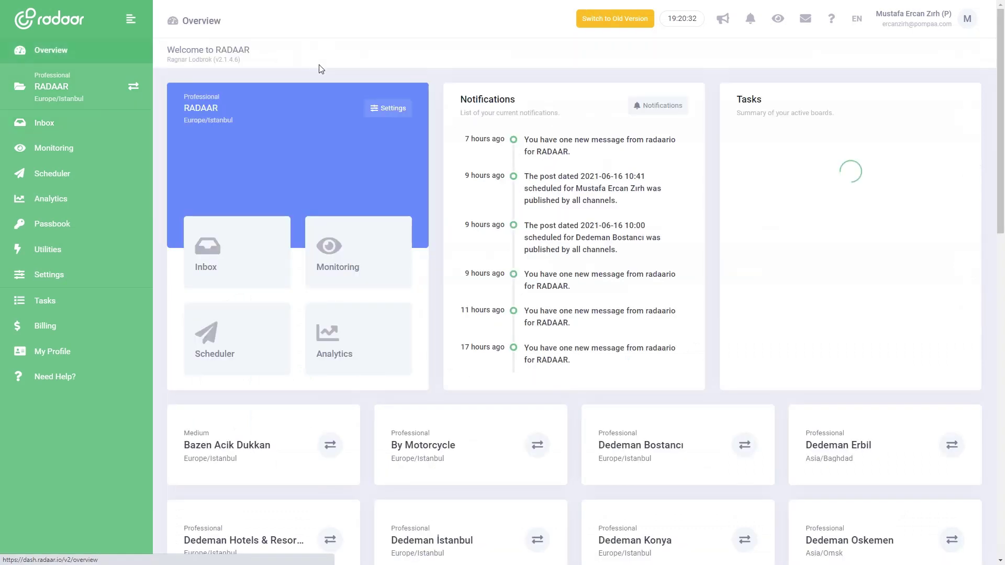